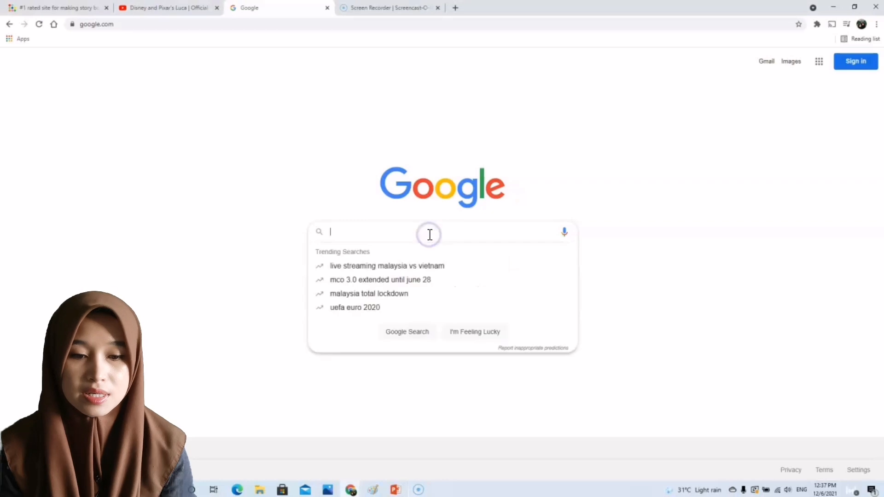
- Search the web for isl collective, open the iSLCollective site and go to its Video Lessons page
text(isl)
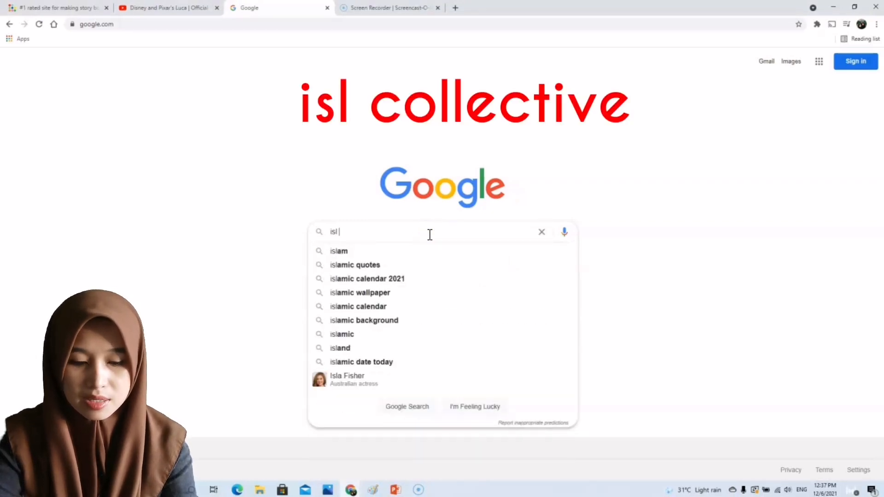
text( coll)
click(418, 251)
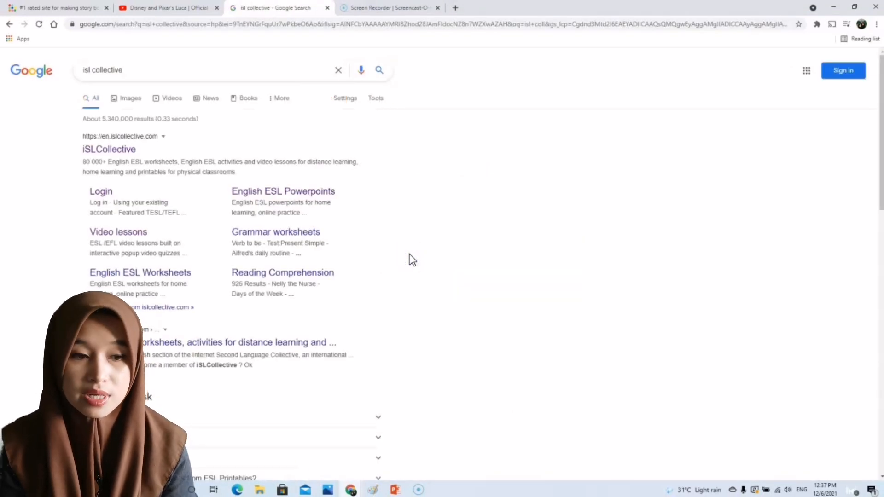
click(128, 149)
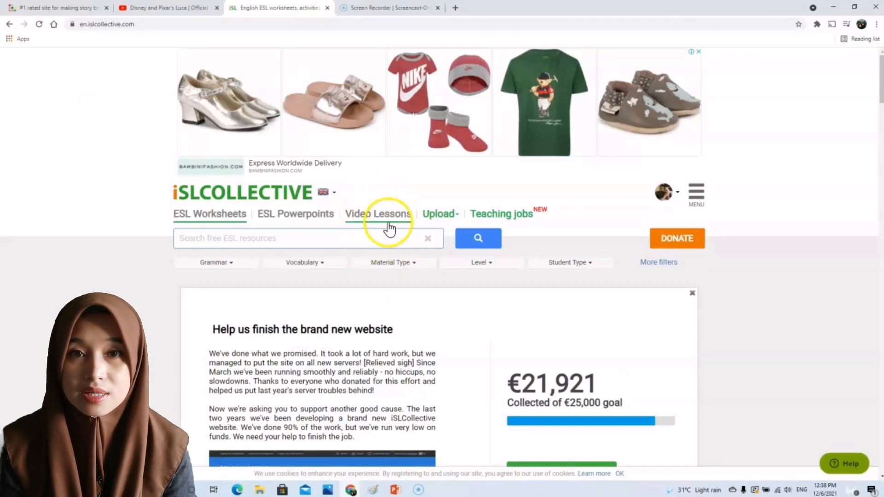
click(381, 220)
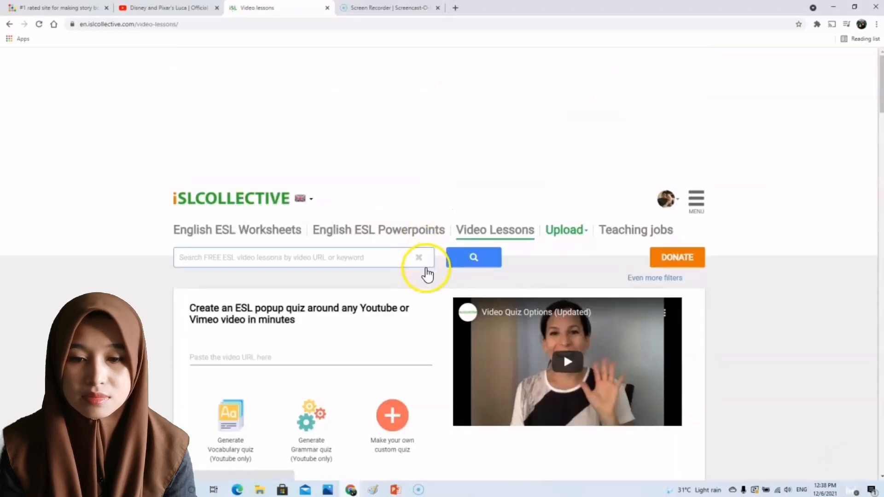
scroll(412, 294, down, 3)
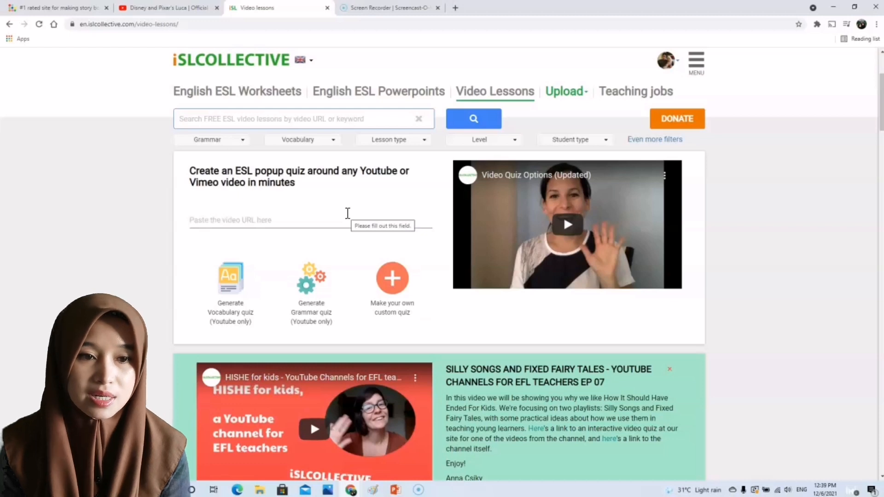
- Copy the web address of the Disney and Pixar's Luca official trailer on YouTube
click(263, 225)
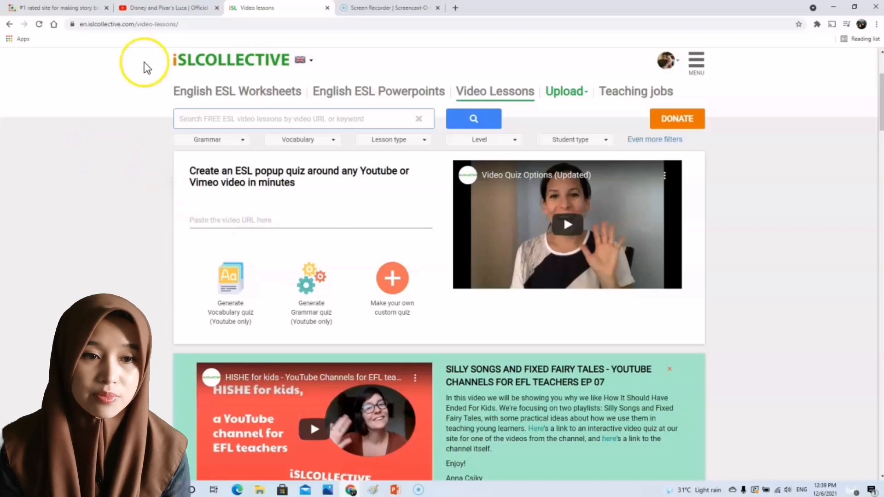
click(169, 6)
click(330, 275)
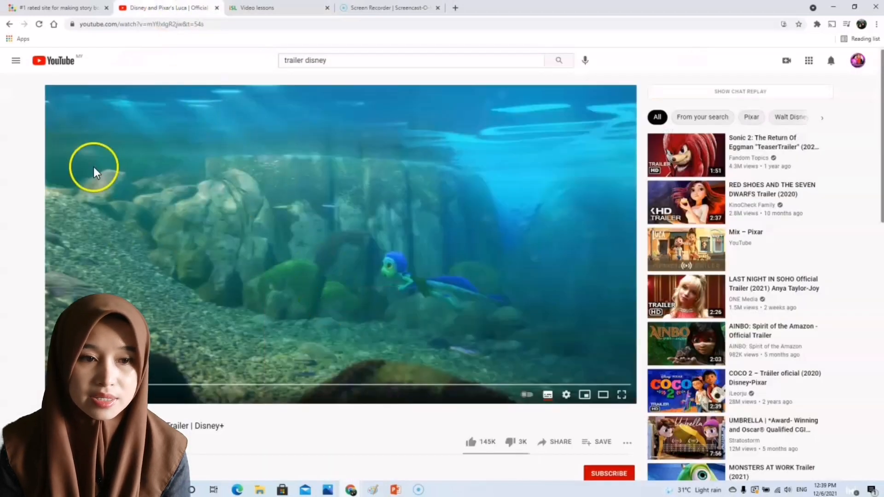
click(162, 24)
right_click(163, 27)
click(209, 90)
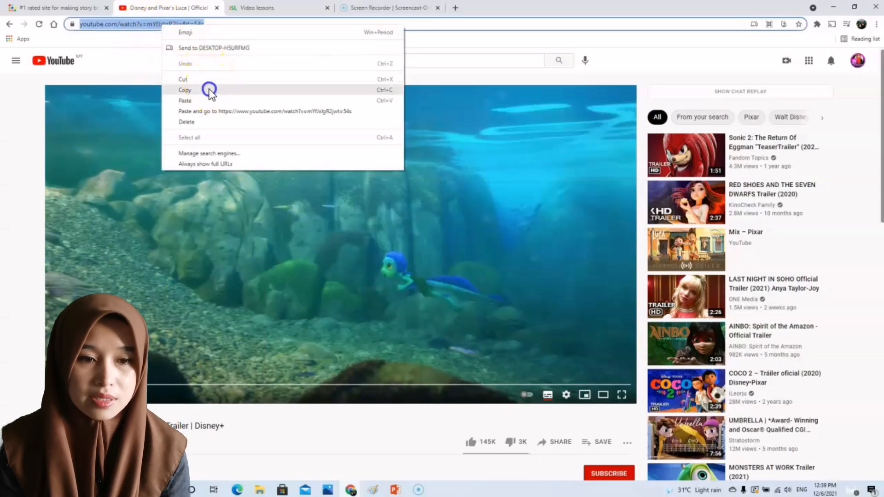
- Paste the copied trailer address as the video URL for a new popup quiz on iSLCollective
click(248, 9)
click(246, 212)
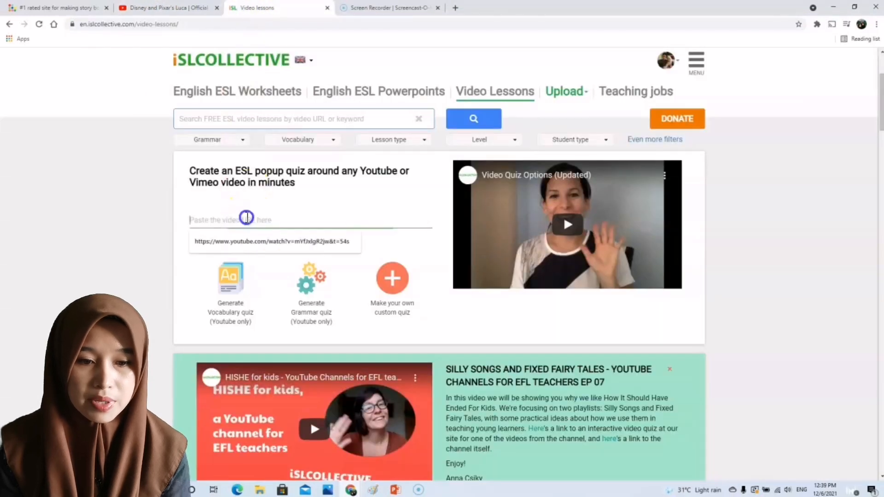
right_click(246, 218)
click(275, 289)
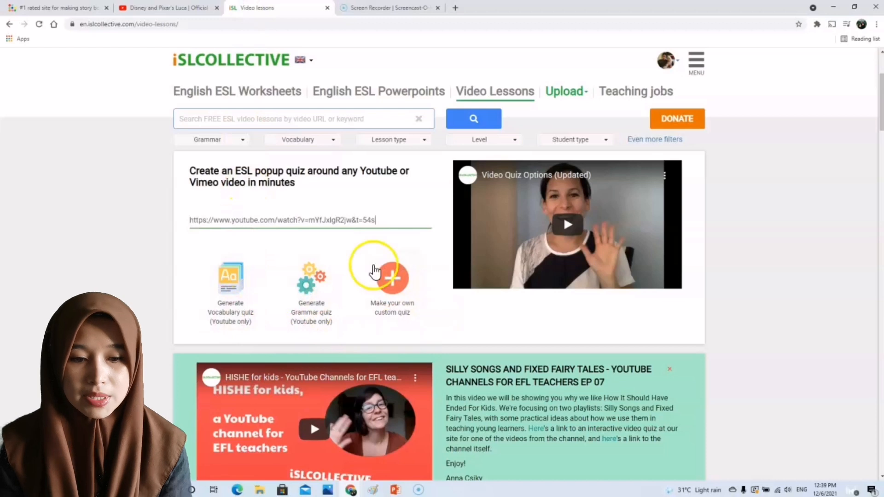
- Look at the vocabulary levels offered by the automatic vocabulary quiz for the trailer, and return to the Video Lessons page
click(240, 316)
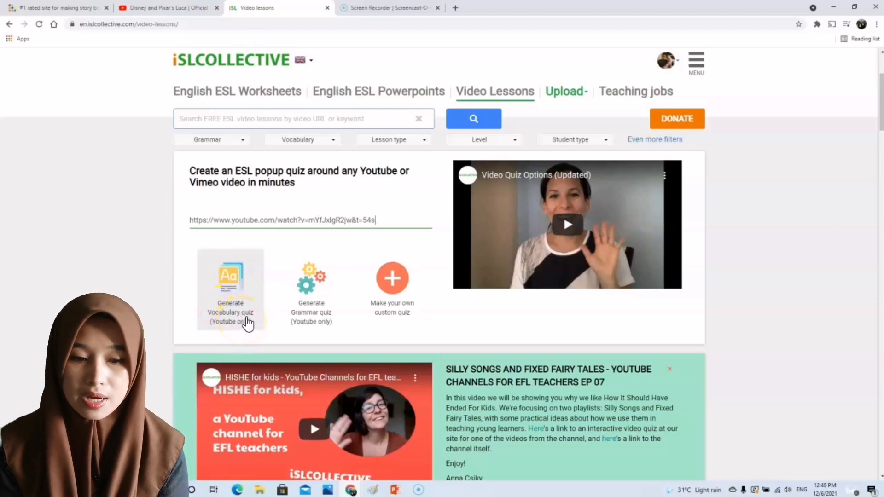
click(329, 321)
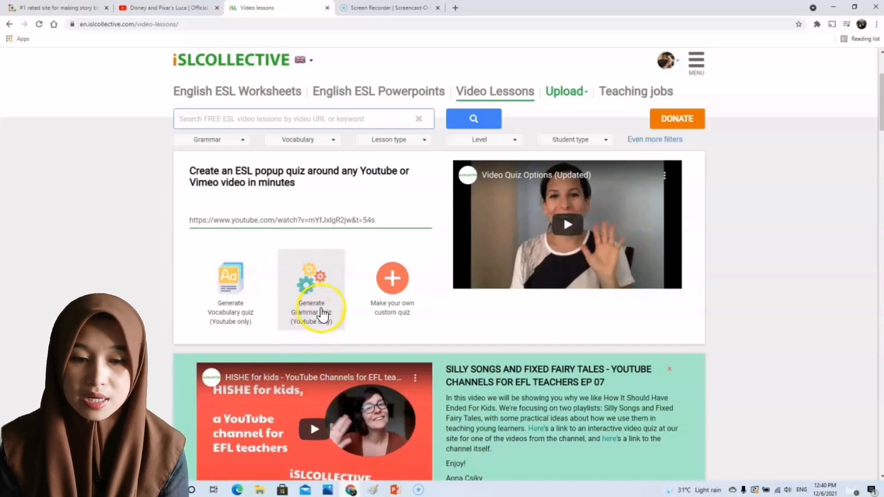
click(235, 299)
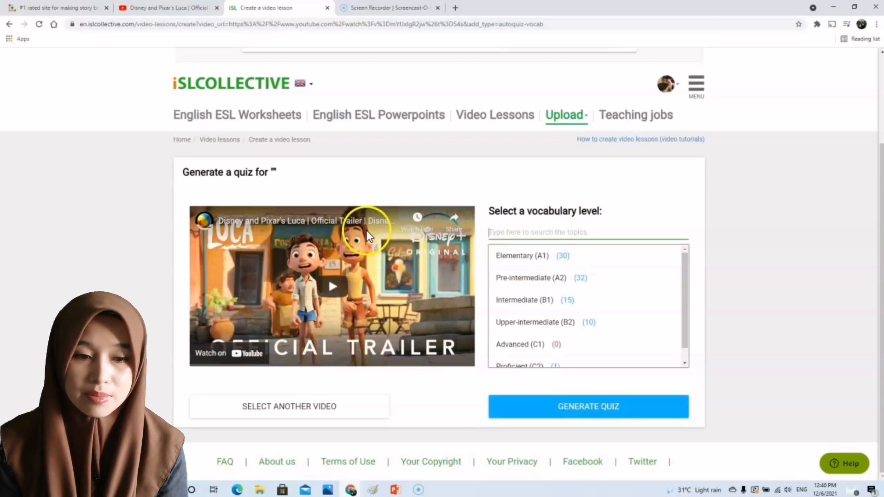
click(12, 26)
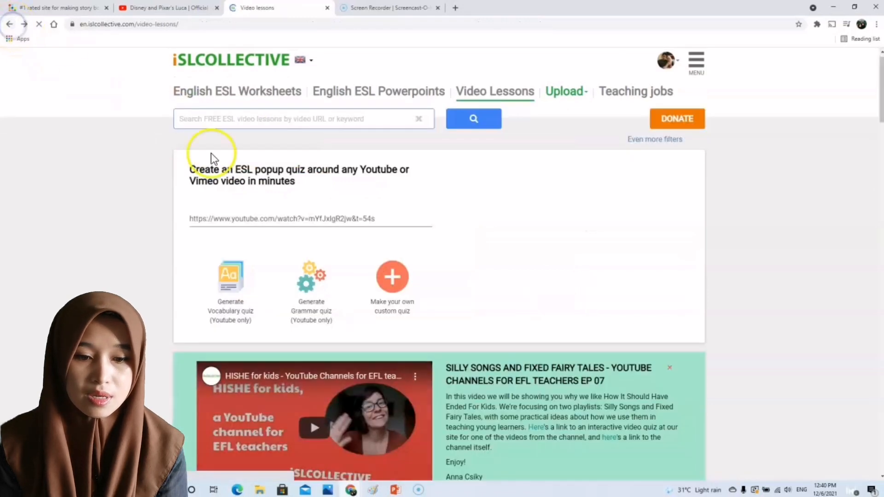
- Look through the grammar topics offered by the automatic grammar quiz for the trailer, and return to the Video Lessons page
click(310, 307)
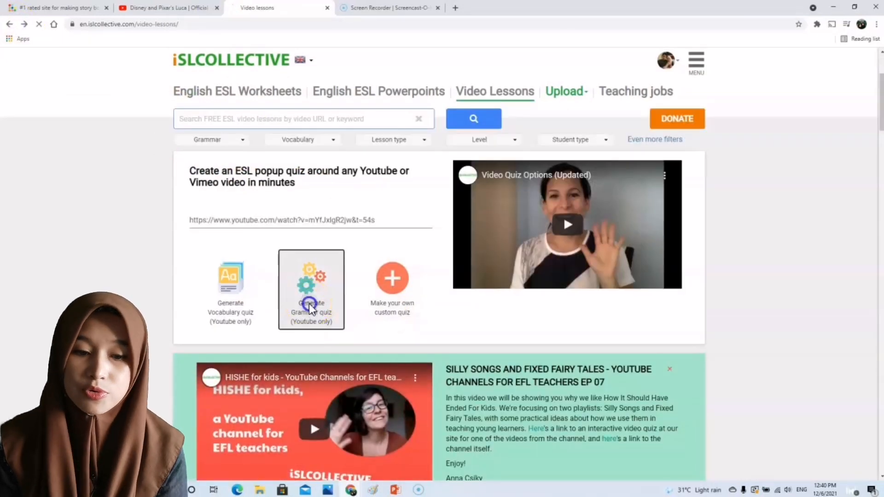
scroll(566, 328, down, 2)
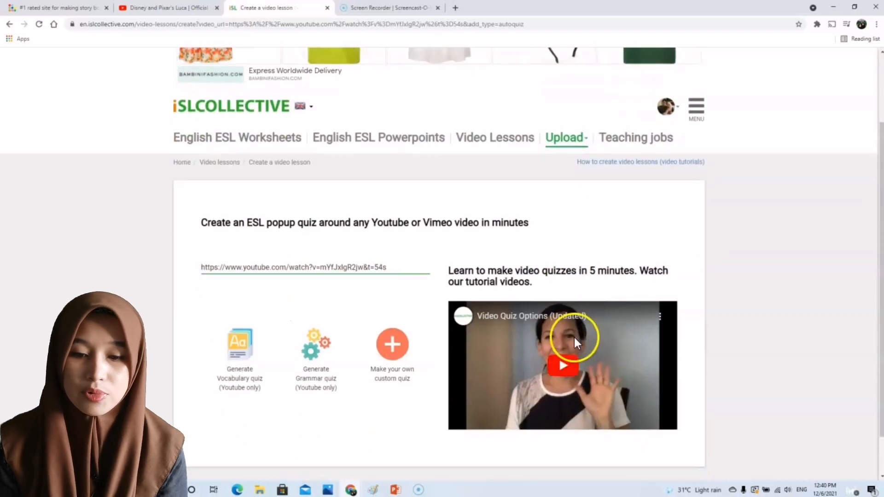
scroll(574, 356, down, 1)
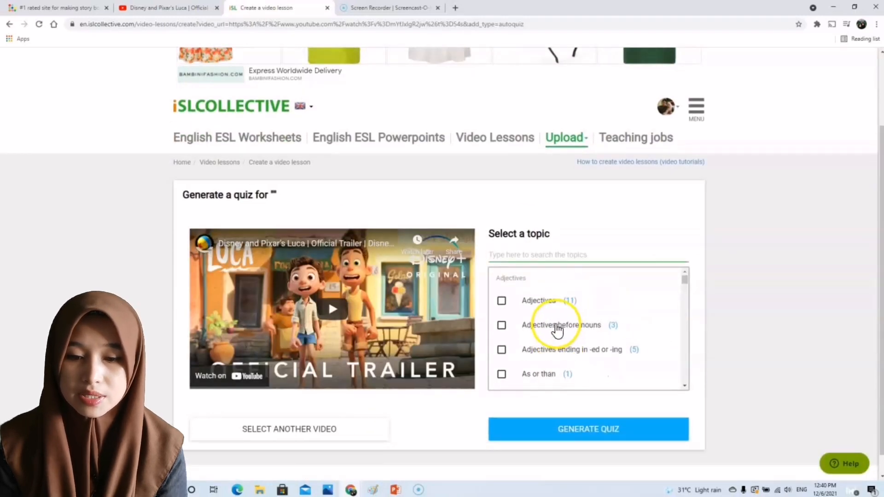
scroll(557, 329, down, 2)
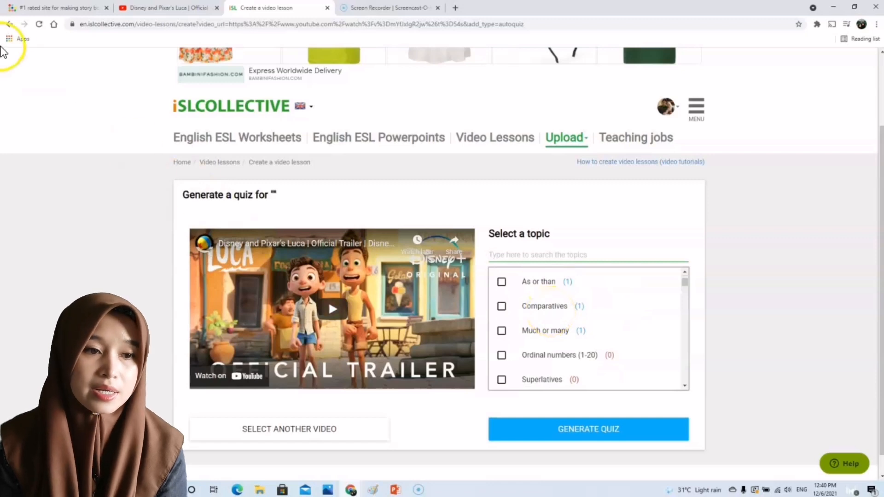
click(10, 27)
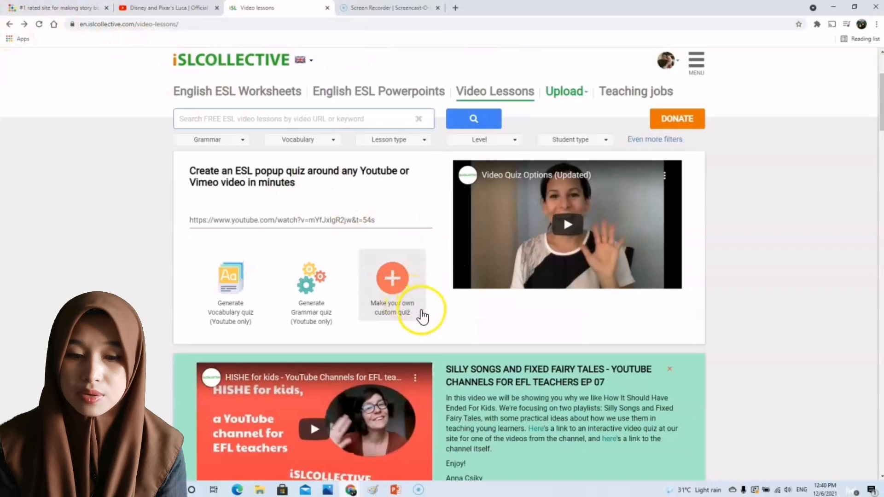
- Start a custom quiz for the trailer and go through the three-step introduction to the quiz editor
click(394, 295)
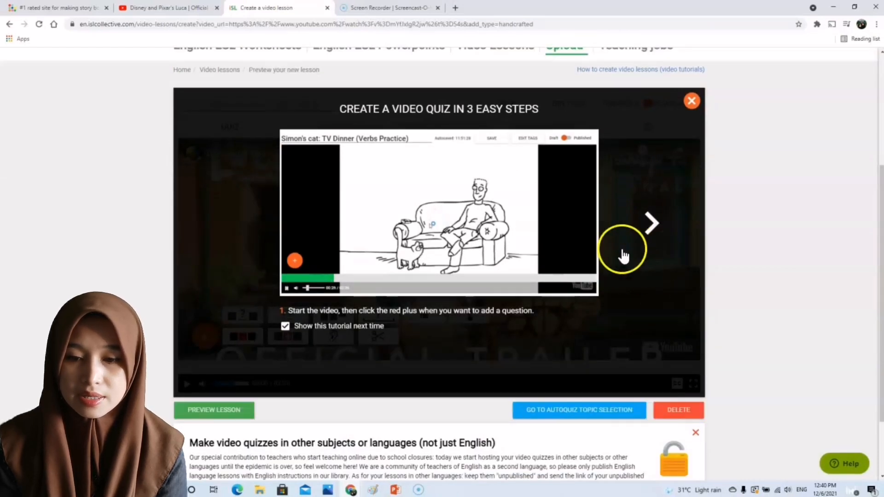
click(649, 220)
click(650, 218)
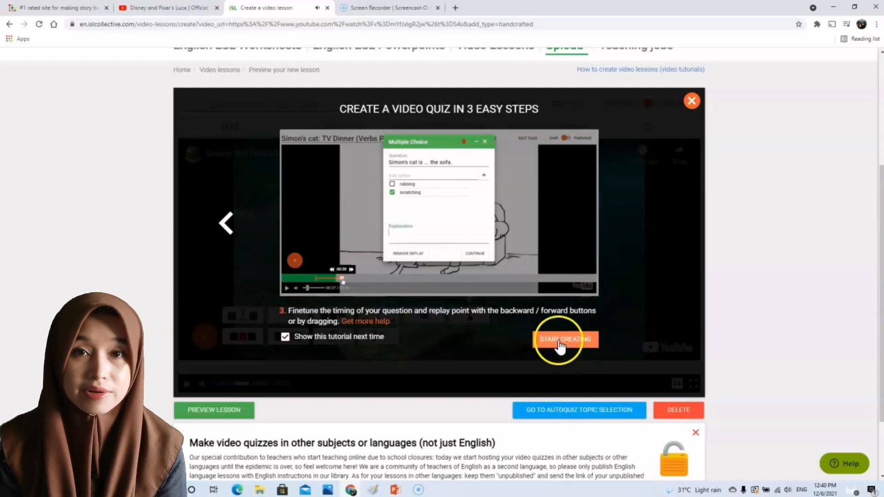
click(575, 345)
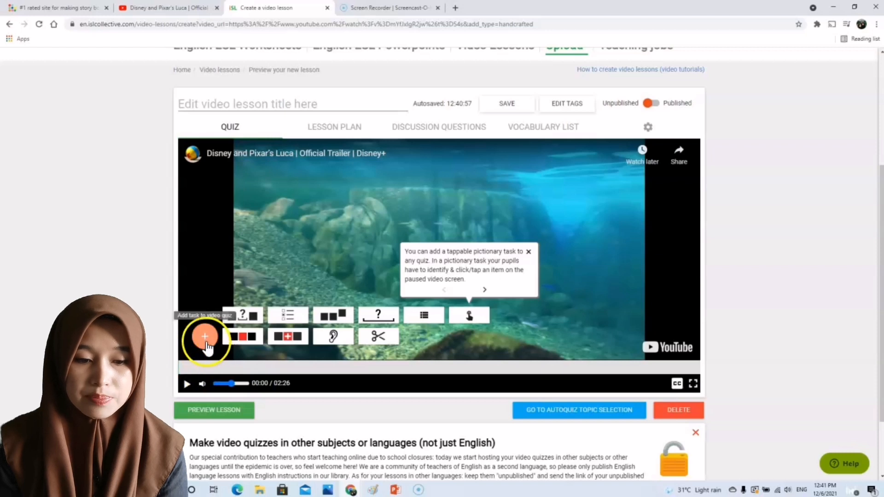
- Play the opening of the trailer and add a gap-fill task at 00:02
click(187, 384)
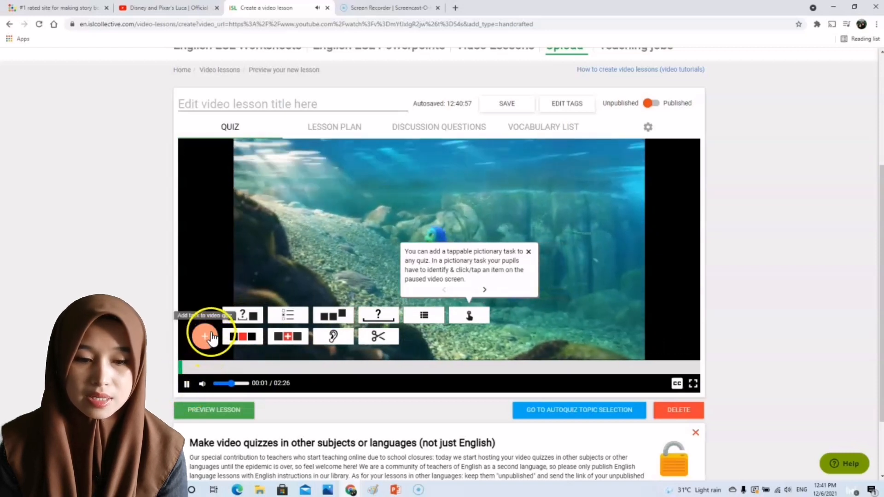
click(208, 343)
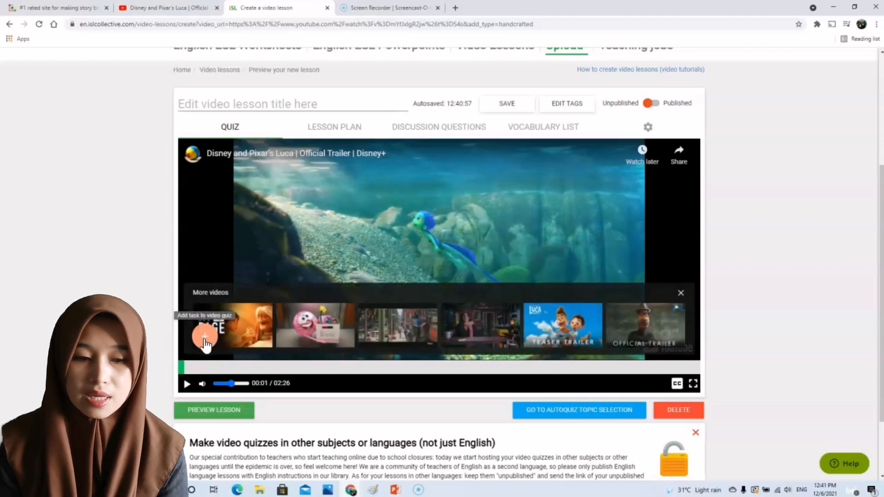
click(206, 340)
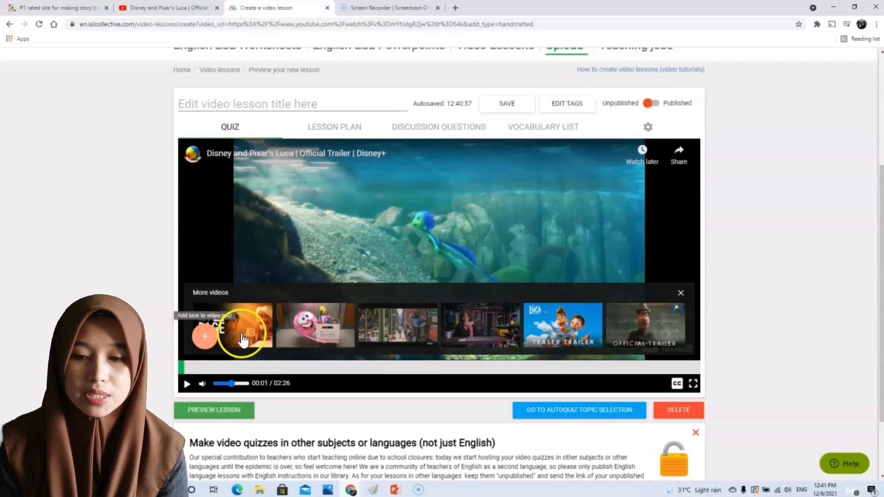
click(681, 294)
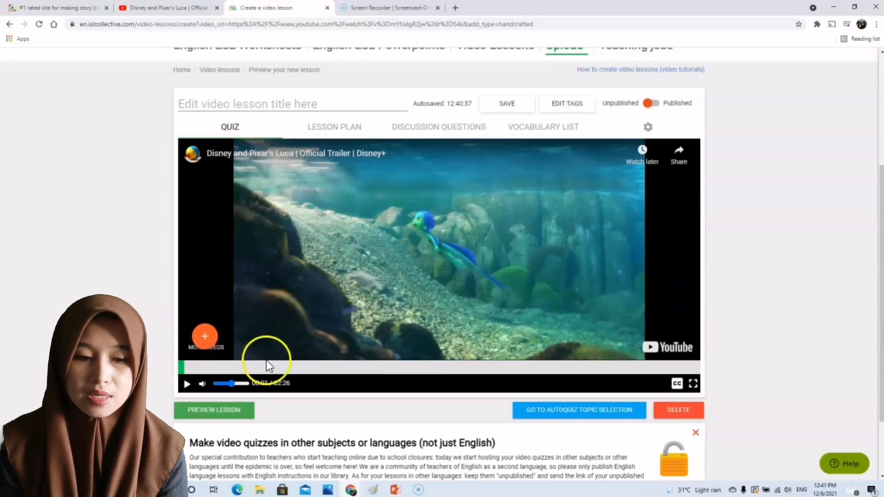
click(205, 337)
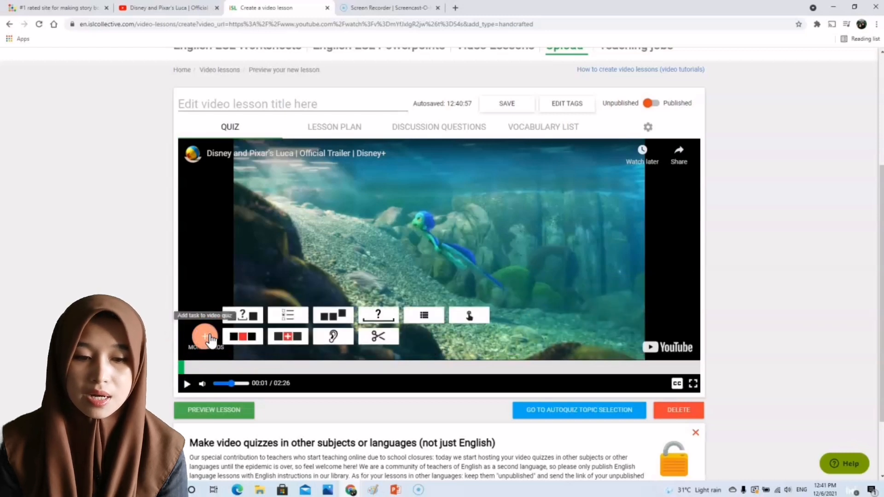
click(247, 318)
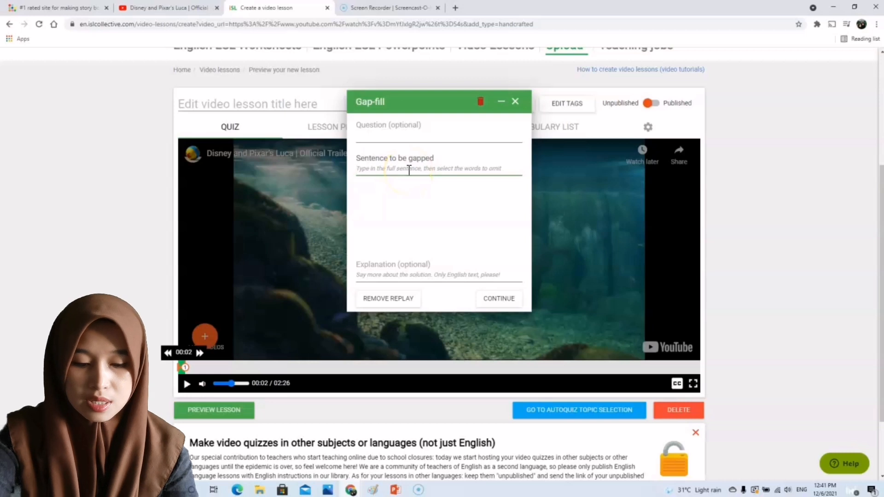
- Enter "He is swimming in the sea" as the gap-fill sentence, make "sea" the gap and continue the video
text(He is swimming in the sea)
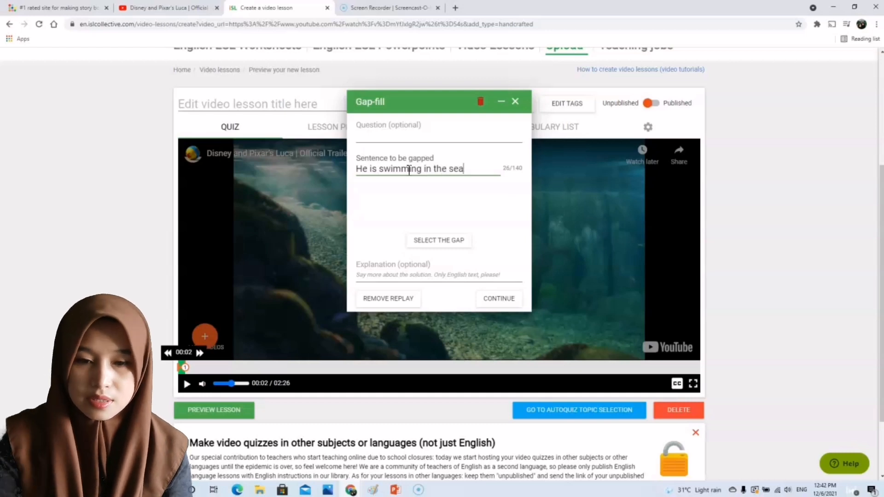
click(436, 240)
click(493, 188)
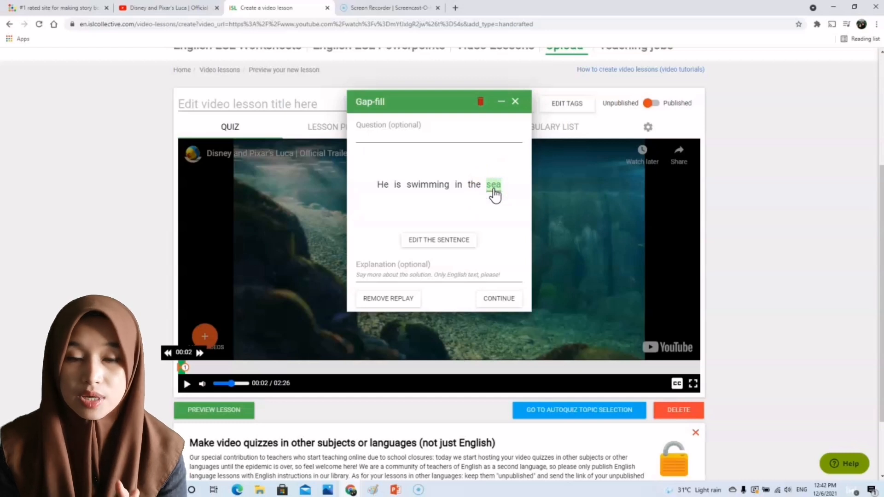
click(500, 298)
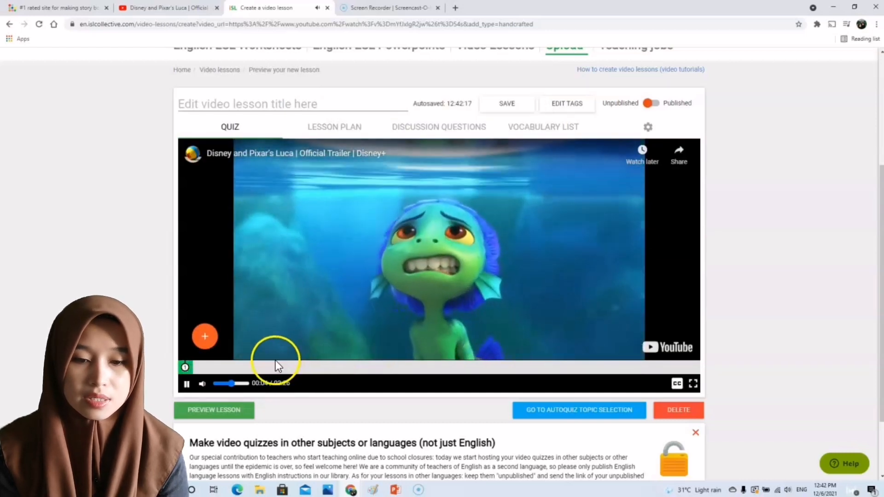
- Add a multiple-choice task at 00:05 asking "He is feeling ______" with options angry, sad and scared, mark "scared" as correct and continue the video
click(205, 337)
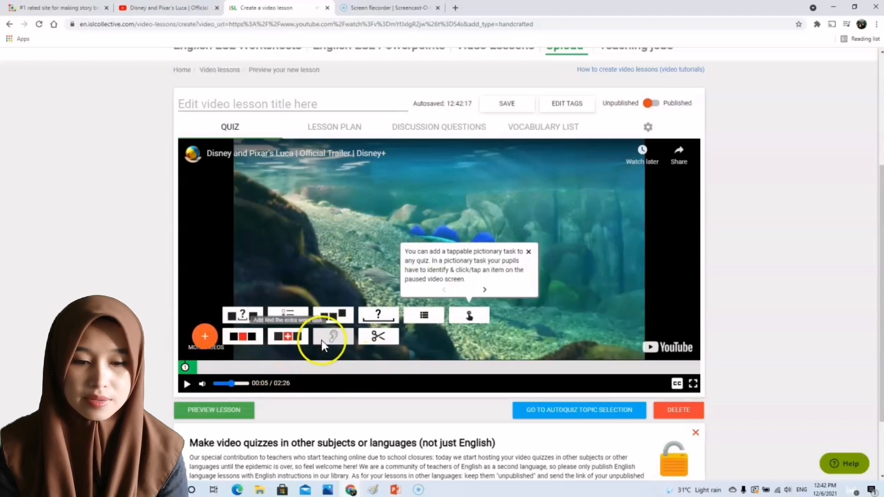
click(290, 316)
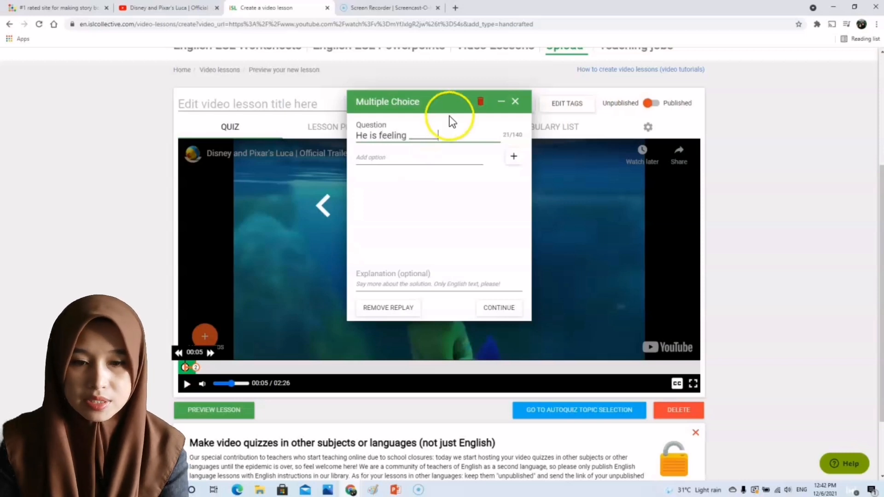
click(389, 158)
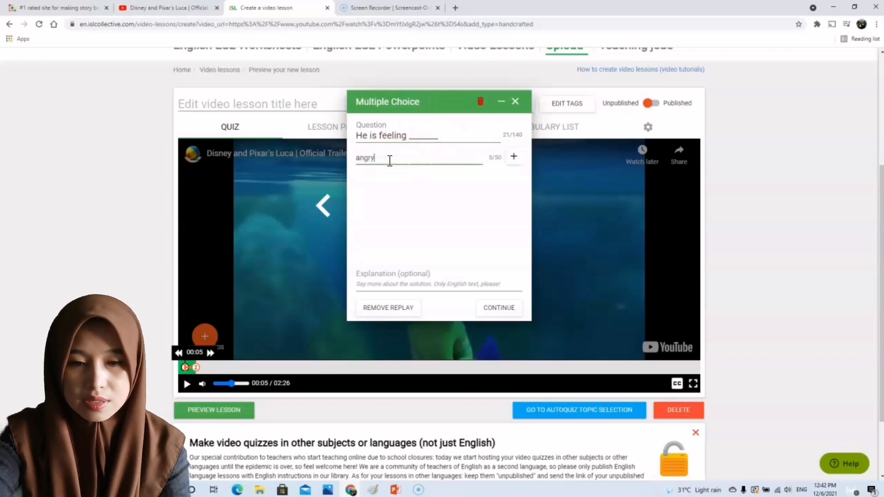
click(514, 156)
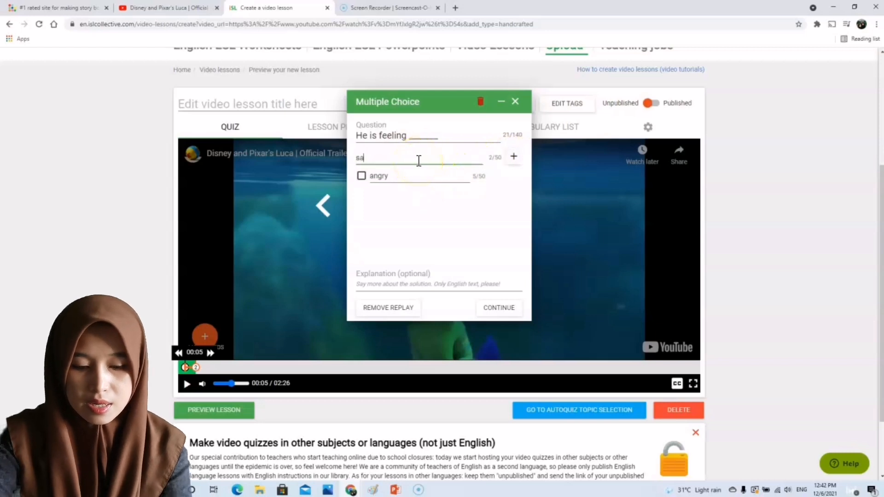
text(sad)
click(514, 156)
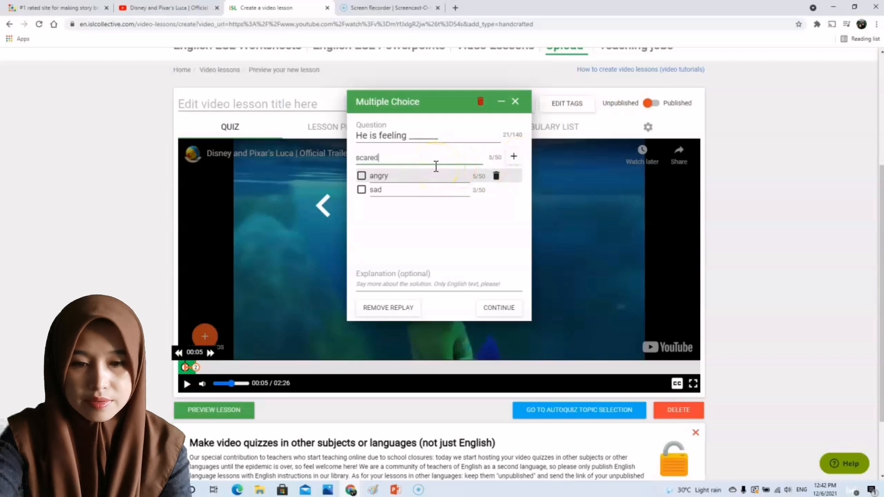
click(514, 157)
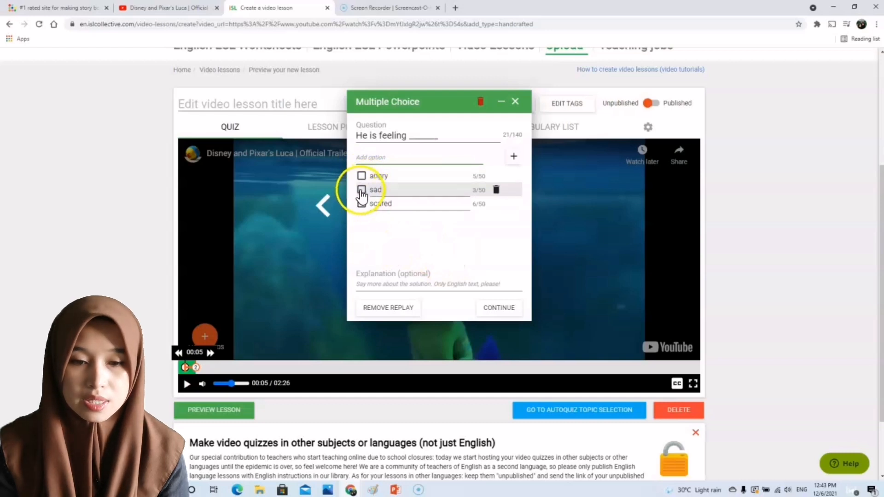
click(363, 204)
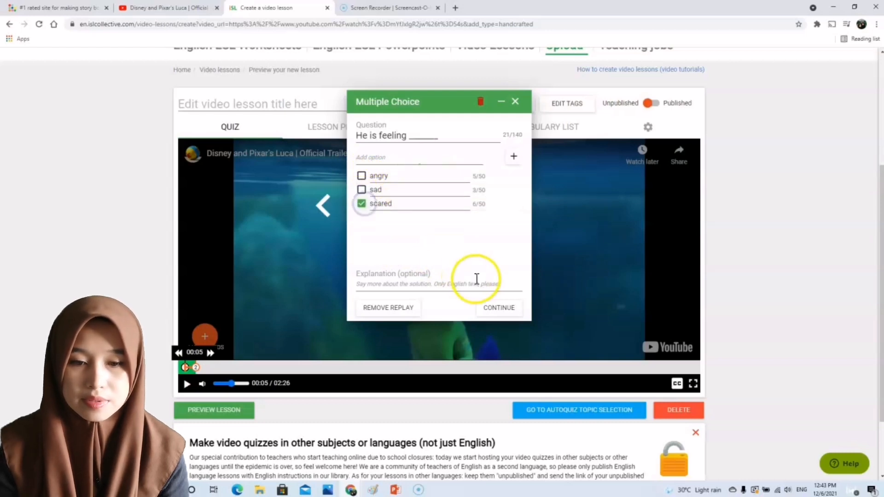
click(499, 307)
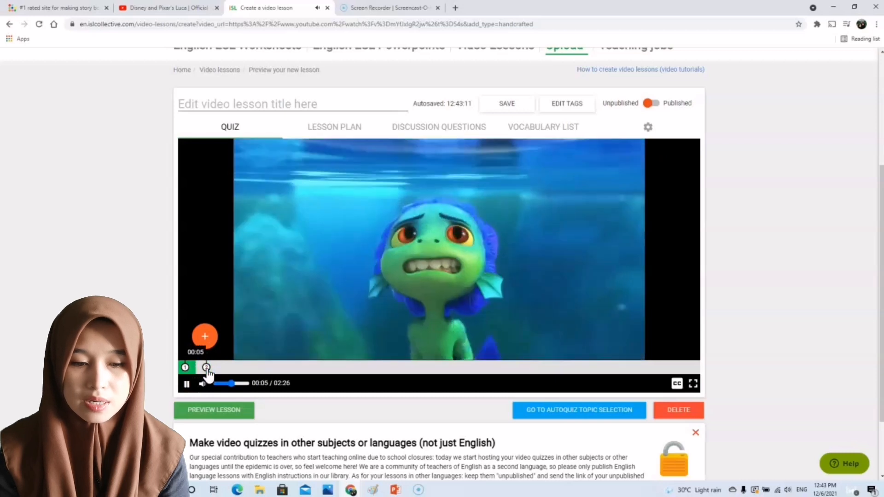
- Move the multiple-choice task along the timeline to 00:11, keep its question and options, and continue the video
click(207, 368)
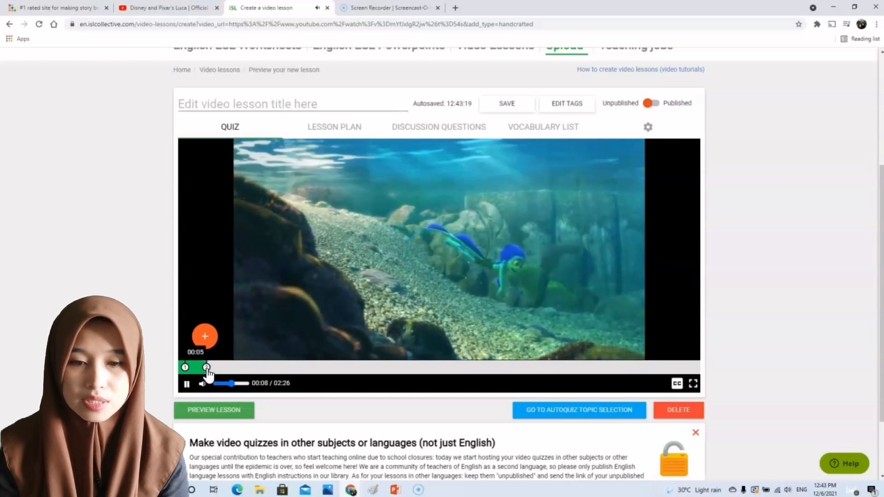
drag(208, 368, 212, 369)
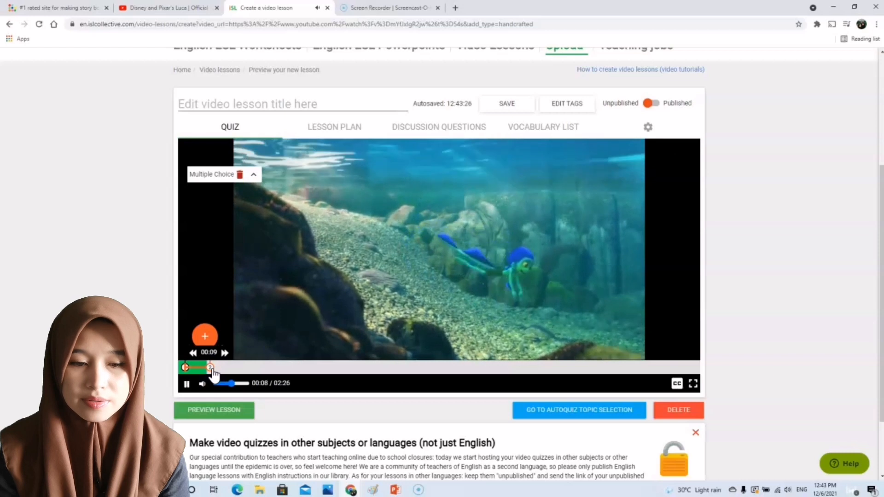
drag(212, 369, 218, 370)
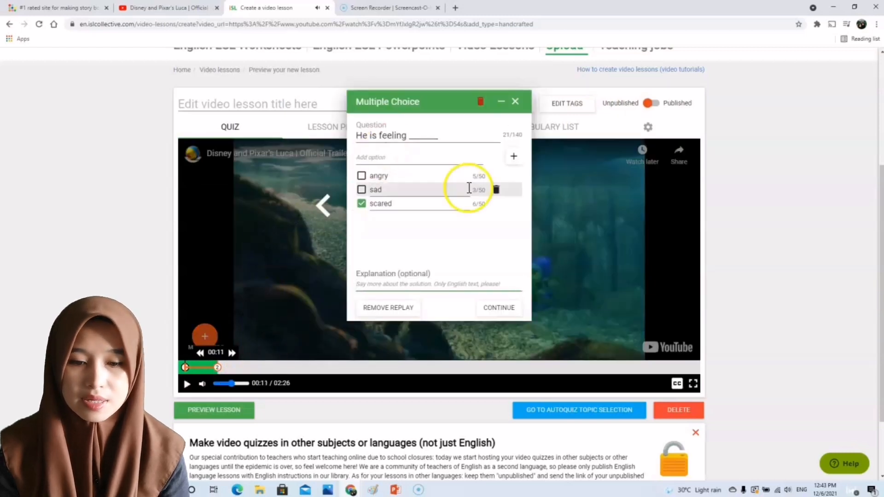
click(506, 308)
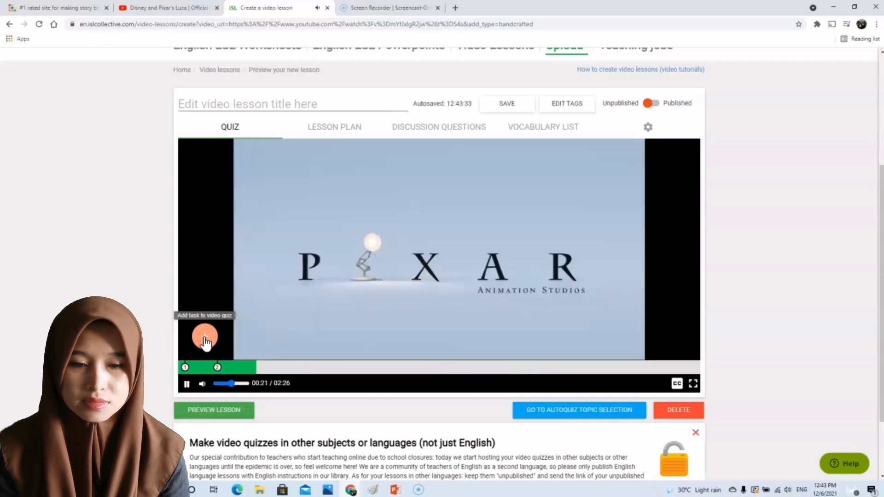
- Add a scrambled sentence task at 00:22 with "The lamp is between P and X", scramble its words and continue the video
click(205, 339)
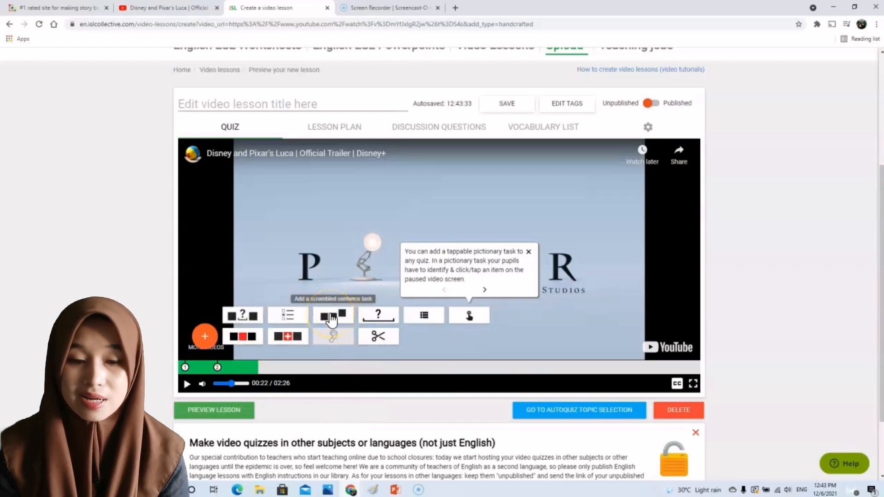
click(331, 317)
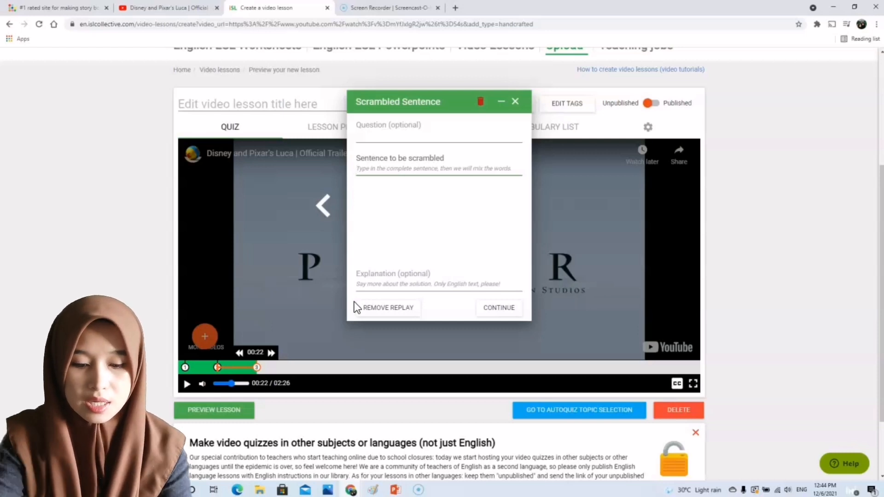
text(The lamp is between P and X)
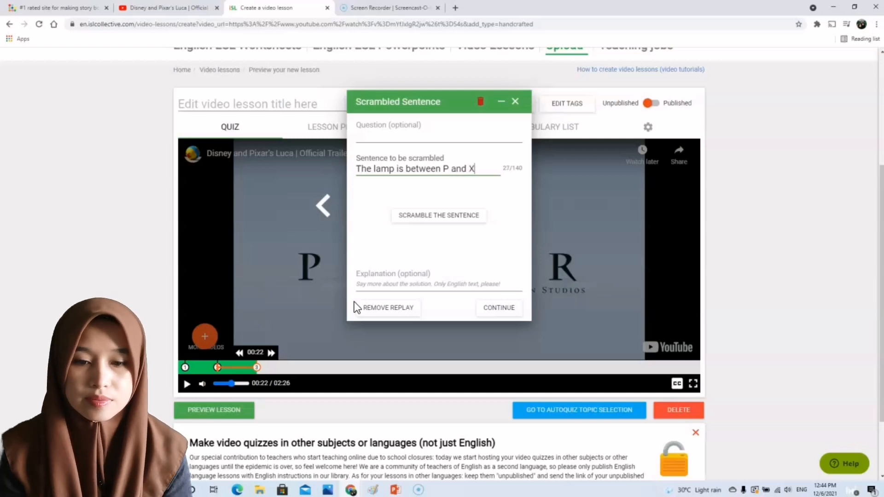
click(455, 216)
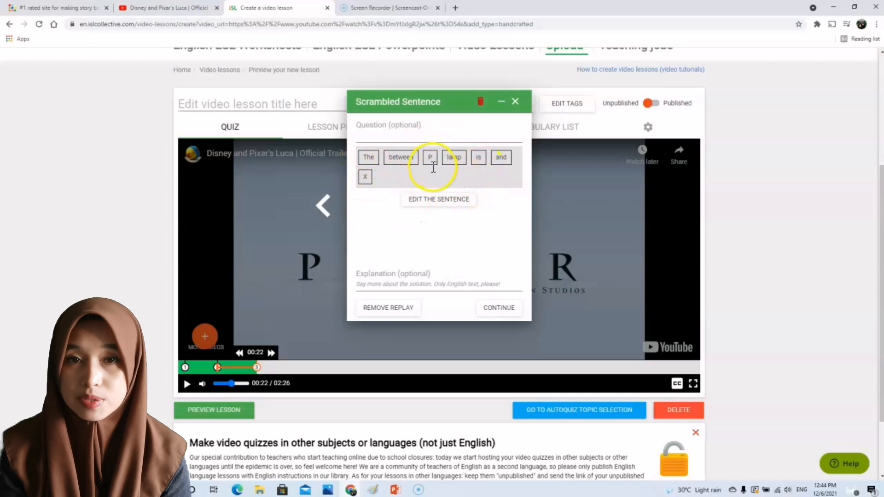
click(491, 309)
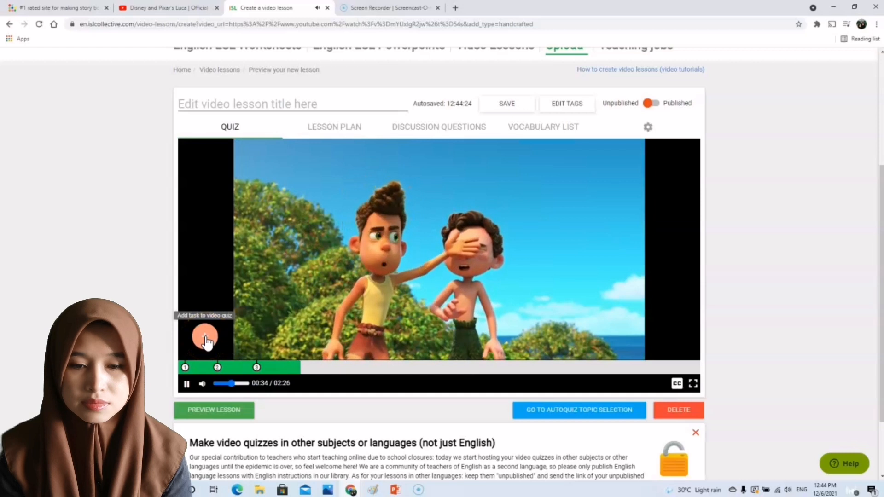
- Go back a few seconds and add an open-ended question at 00:32, "What is the colour of the sky?", with the solution "blue"
click(291, 367)
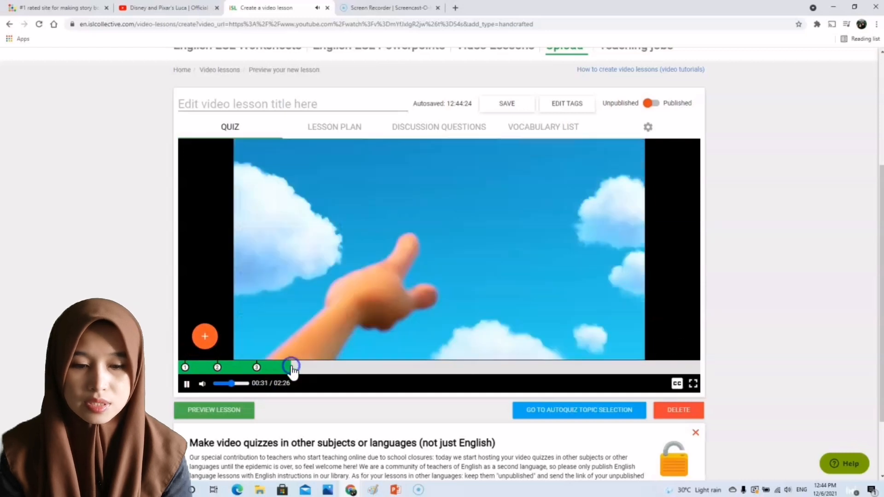
click(284, 366)
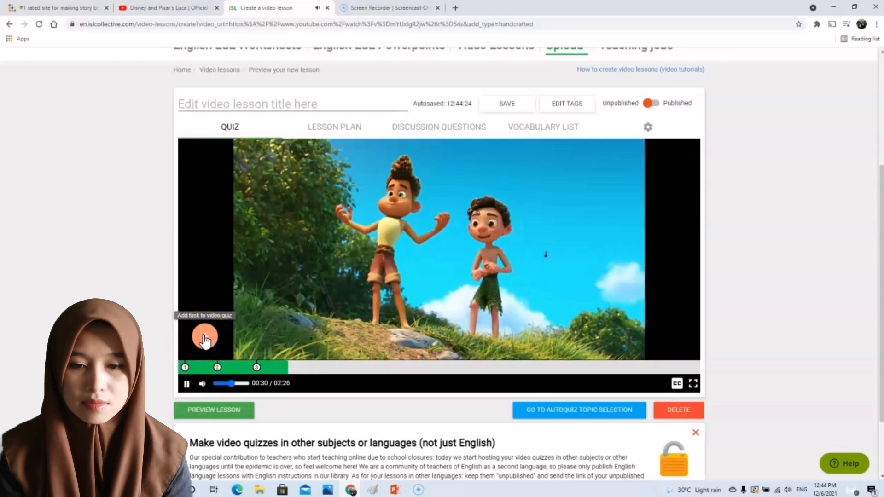
click(205, 338)
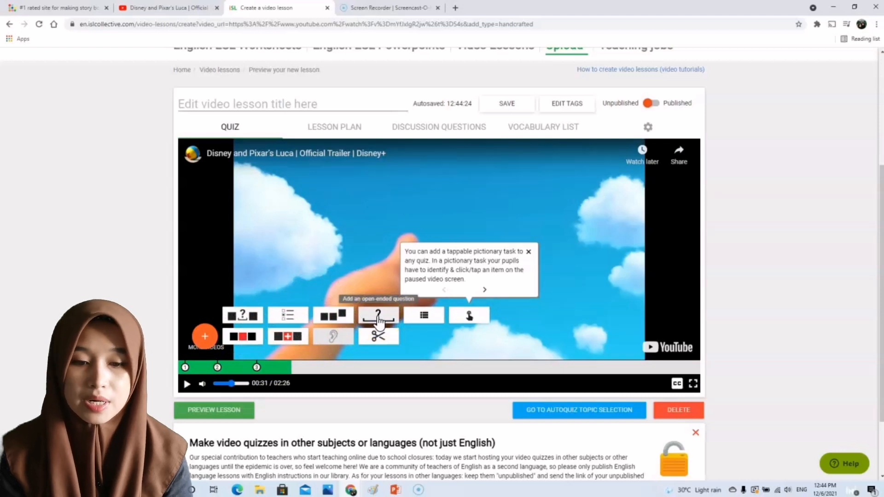
click(377, 315)
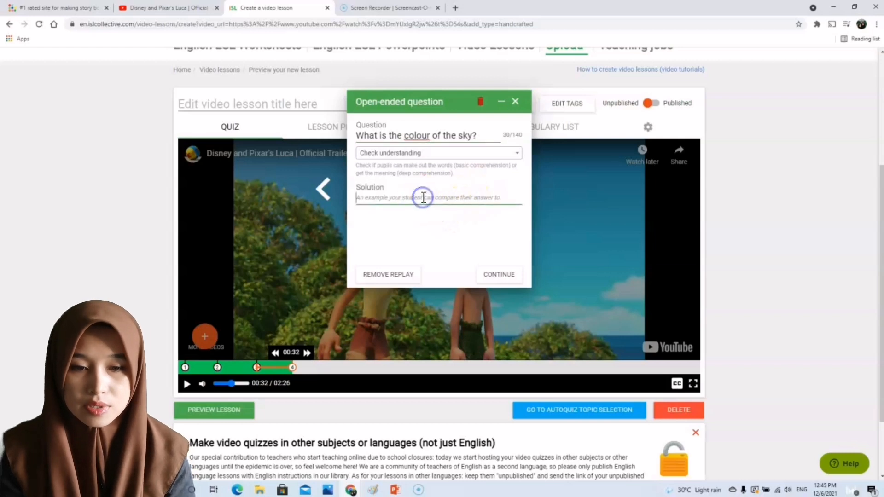
text(lue)
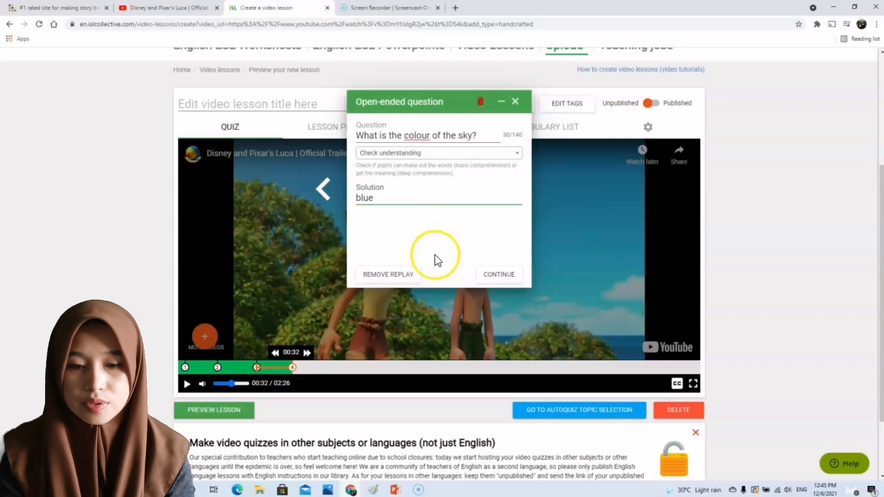
click(503, 275)
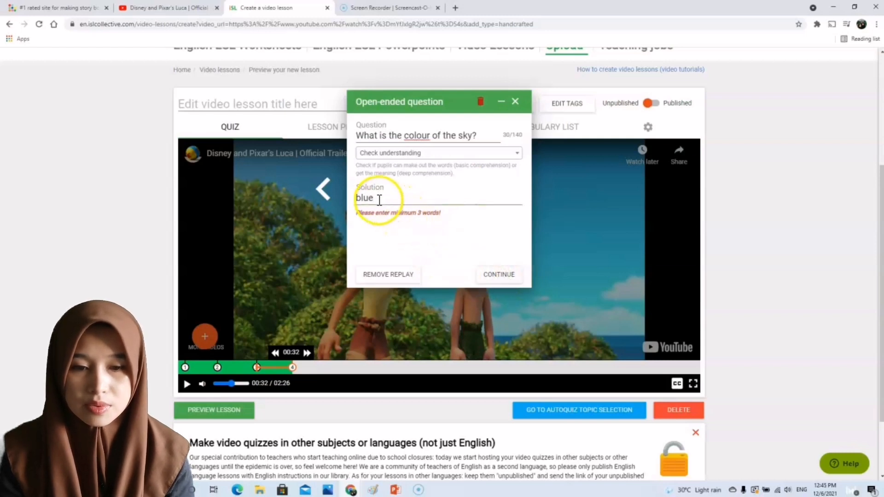
- Replace the open-ended question's solution with "The colour of the sky is blue" and continue the video
drag(380, 199, 351, 200)
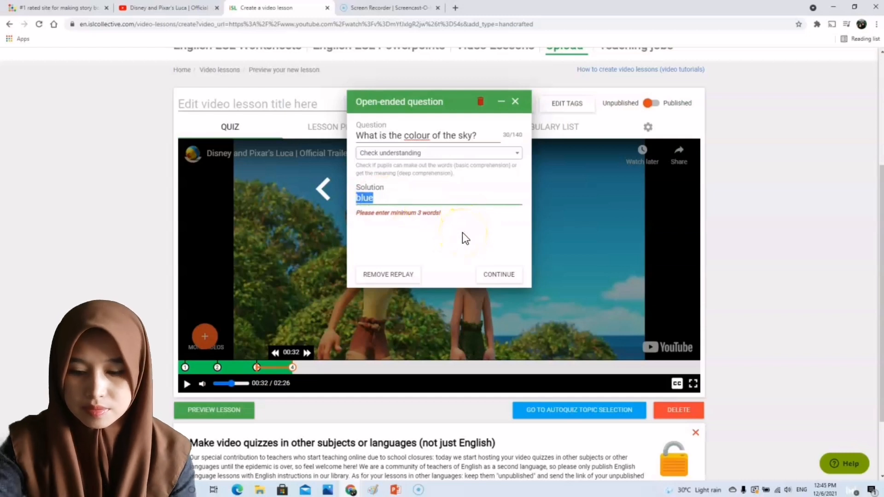
key(BackSpace)
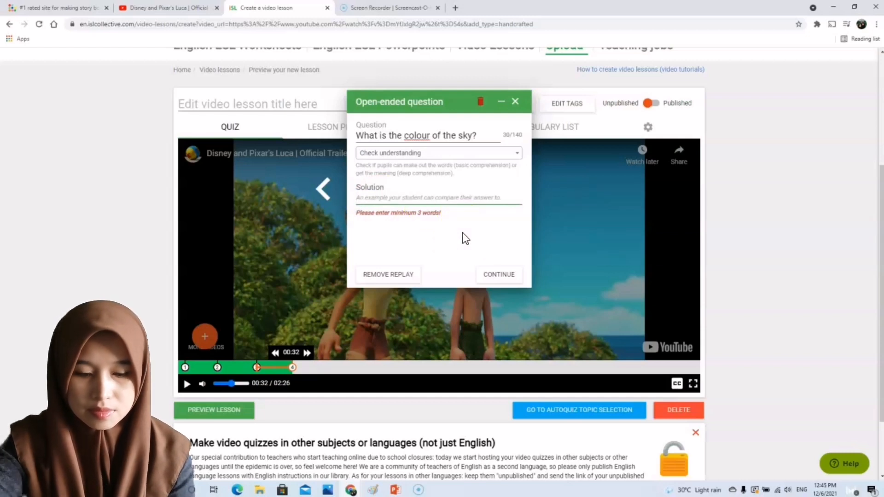
text(The colou)
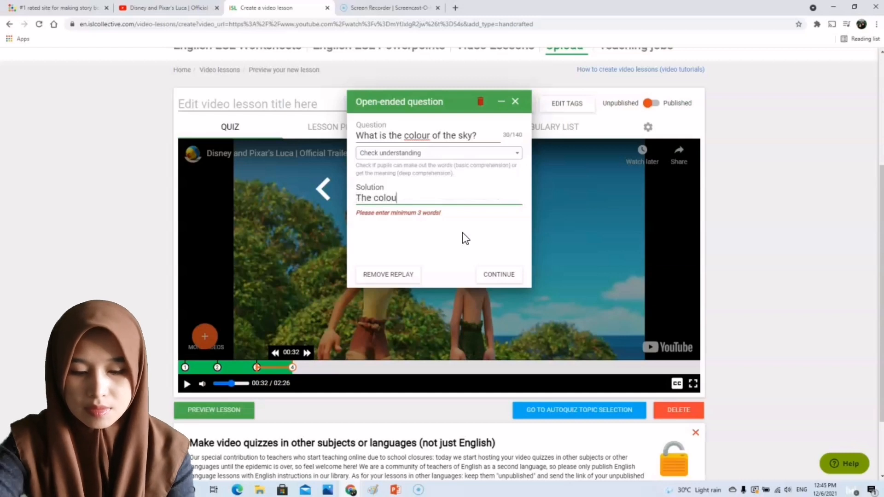
text(r of t)
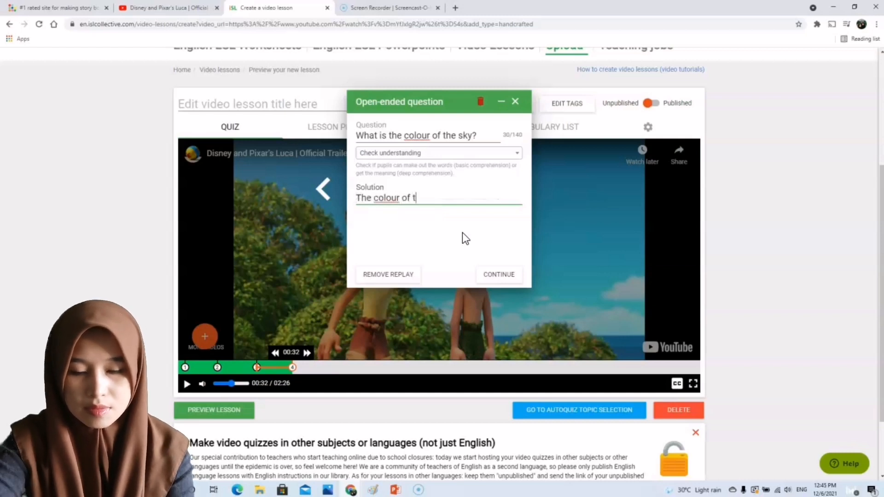
text(he sky )
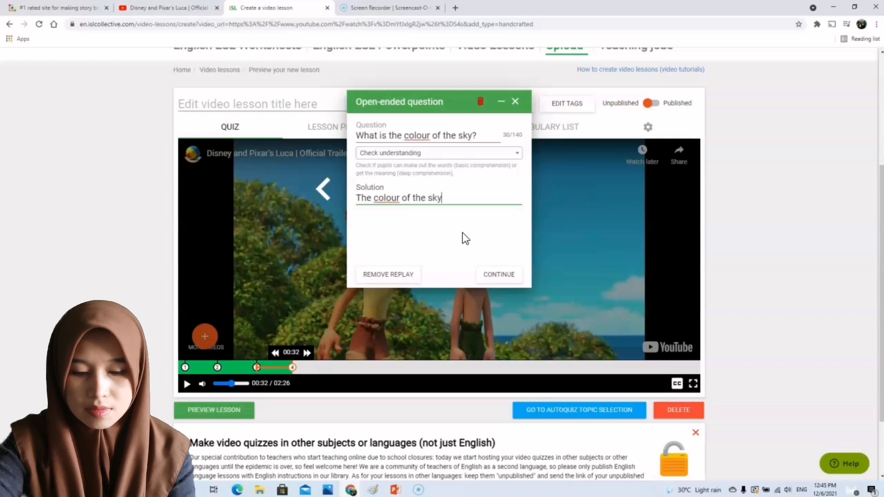
text(is blu)
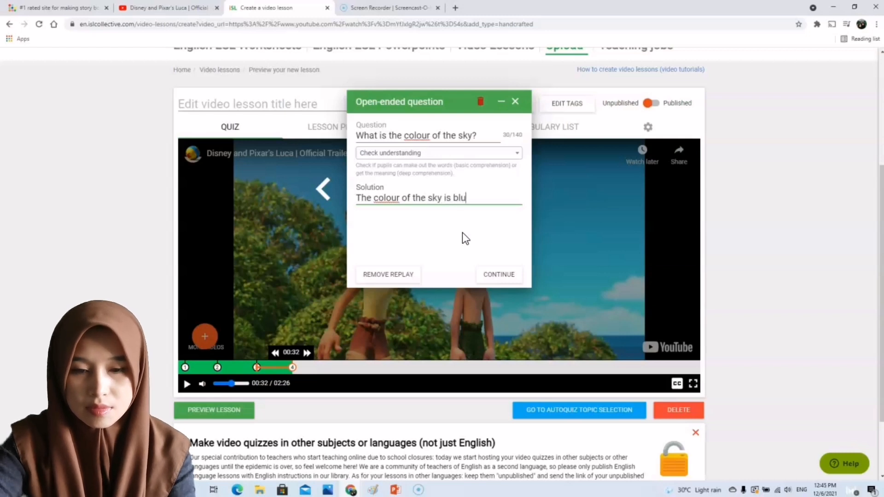
text(e.)
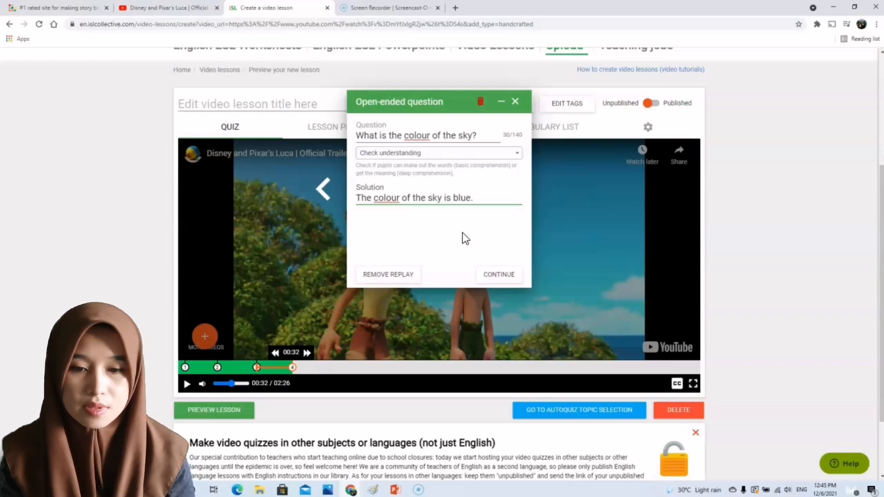
key(BackSpace)
click(499, 276)
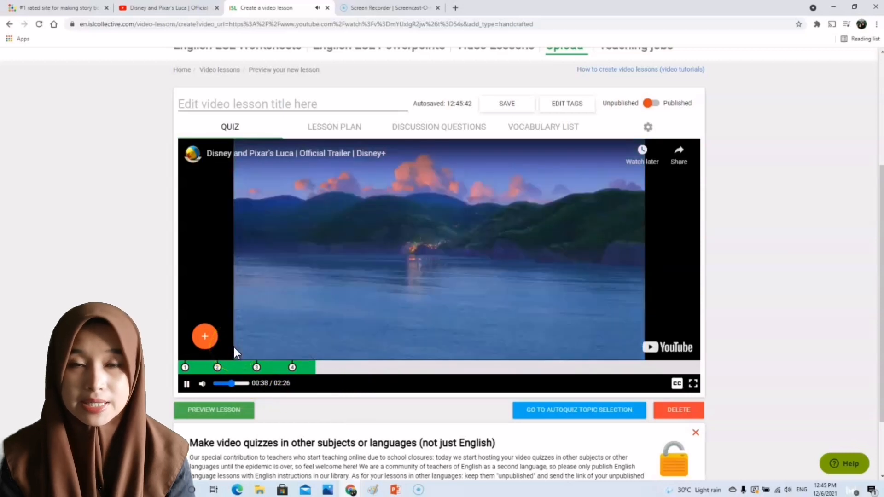
- Pause the trailer at 00:43 to look over the available task types, including the matching task, and resume playback
click(207, 346)
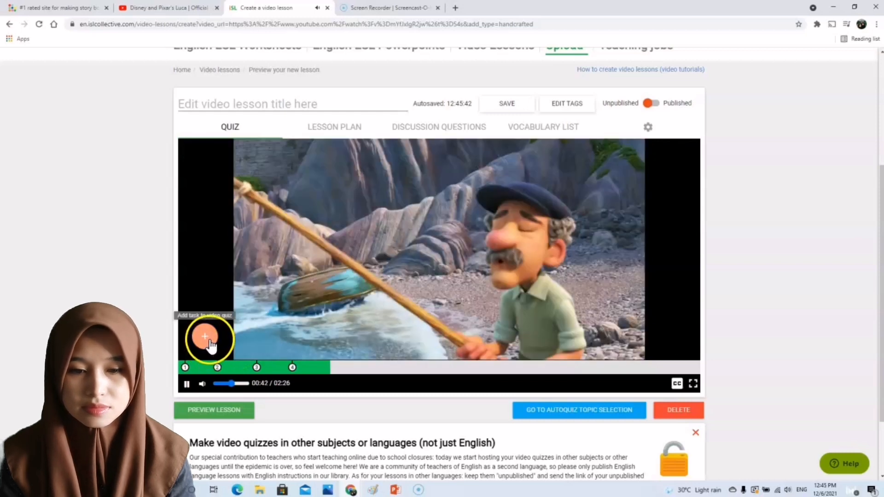
click(208, 344)
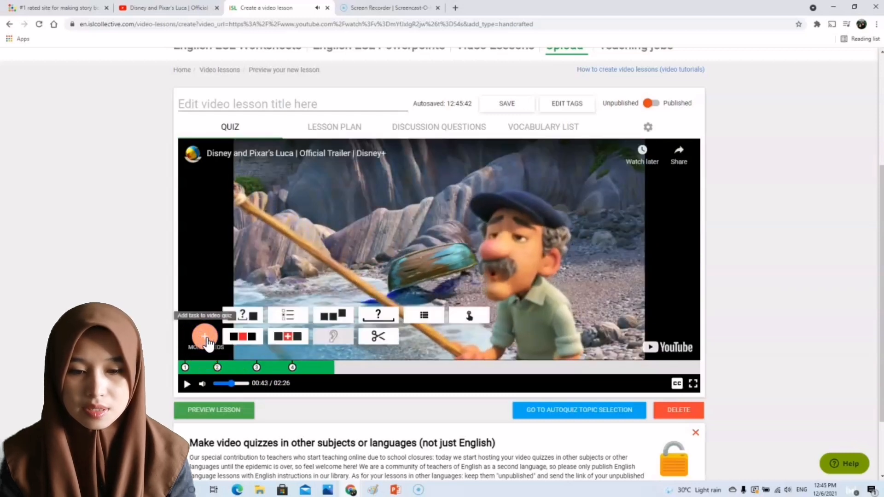
click(424, 317)
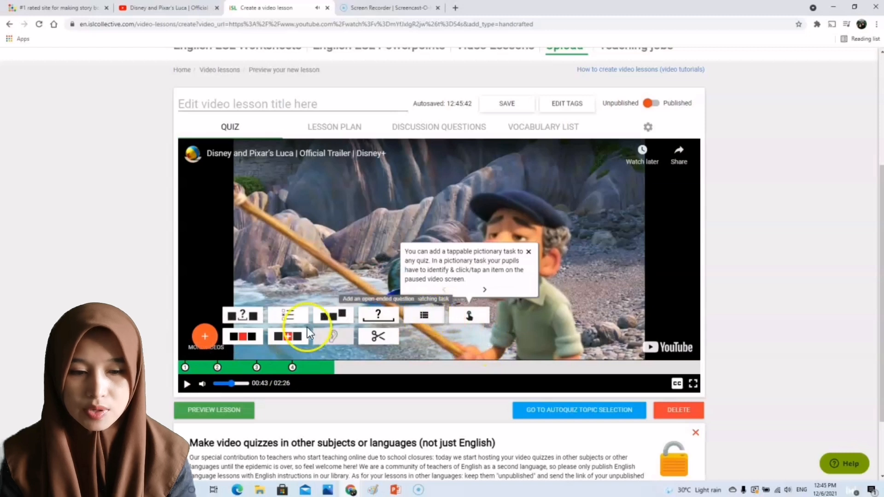
click(186, 383)
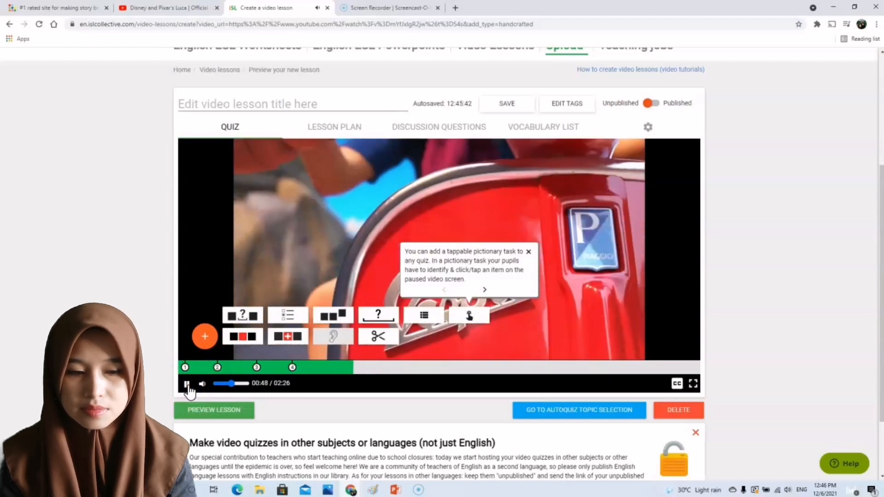
- Pause the trailer at 00:56 and add a matching task with the instruction "Match the objects with the correct colours based on the video"
click(204, 338)
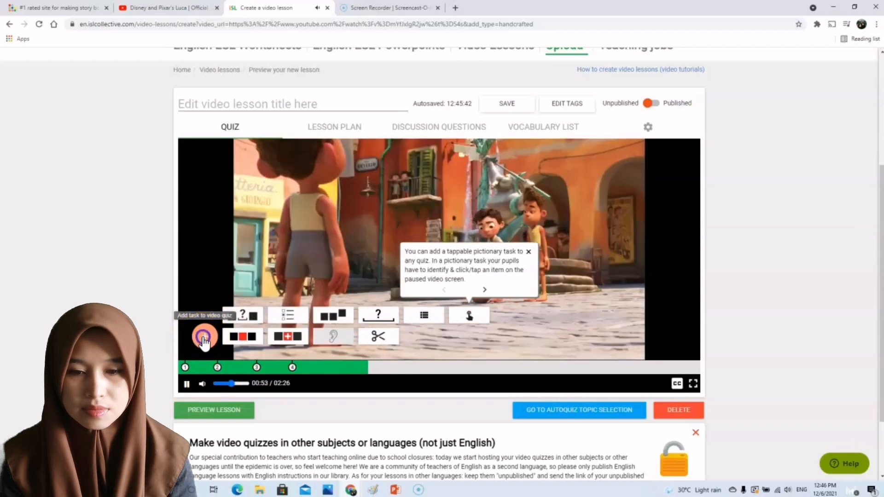
click(204, 338)
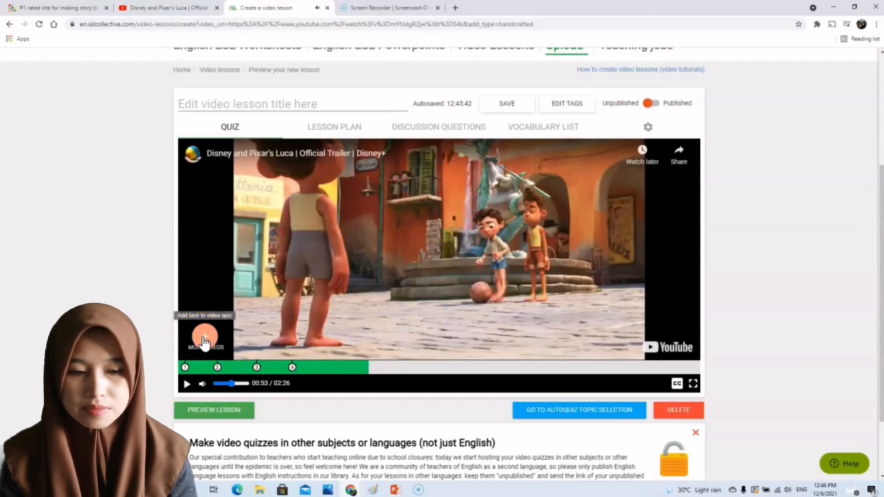
click(204, 338)
click(187, 383)
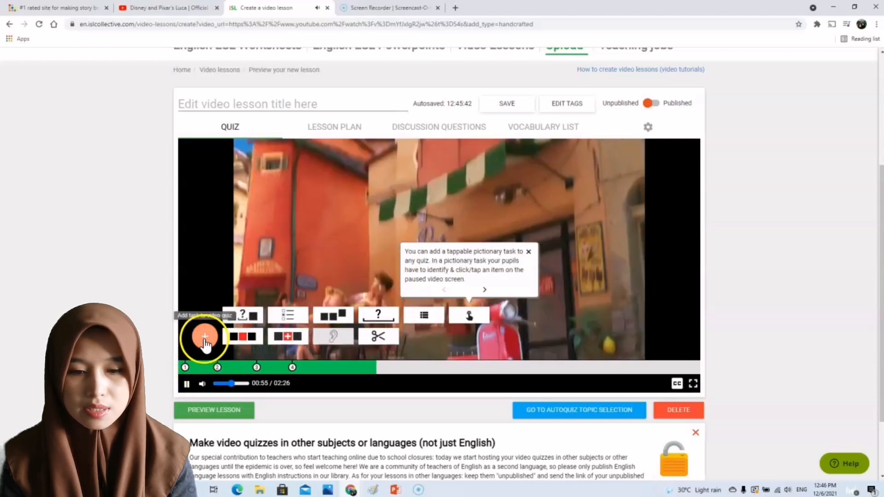
click(205, 340)
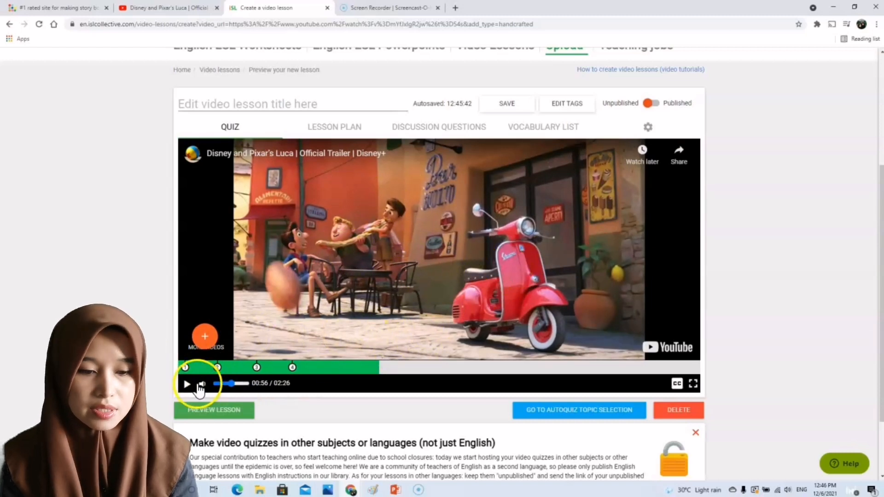
click(211, 332)
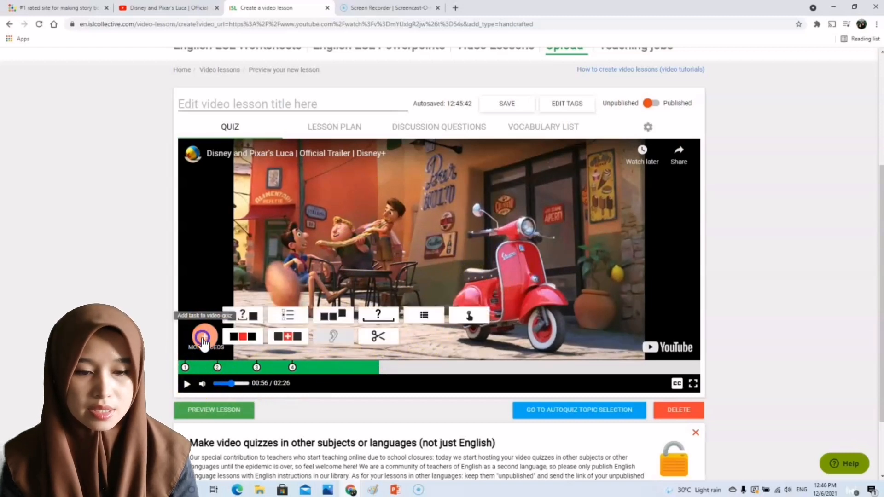
click(428, 315)
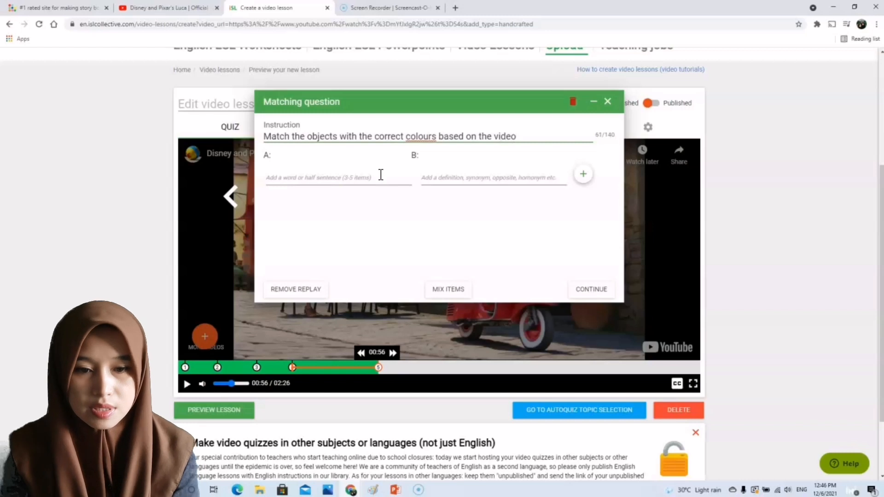
- Add the matching pair "Motorcycle" and "red" to the matching question
click(312, 178)
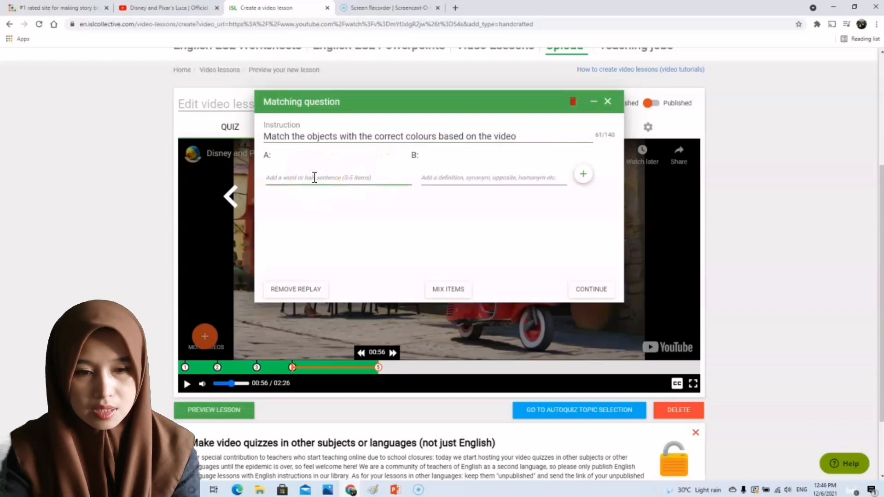
text(Motorcycle)
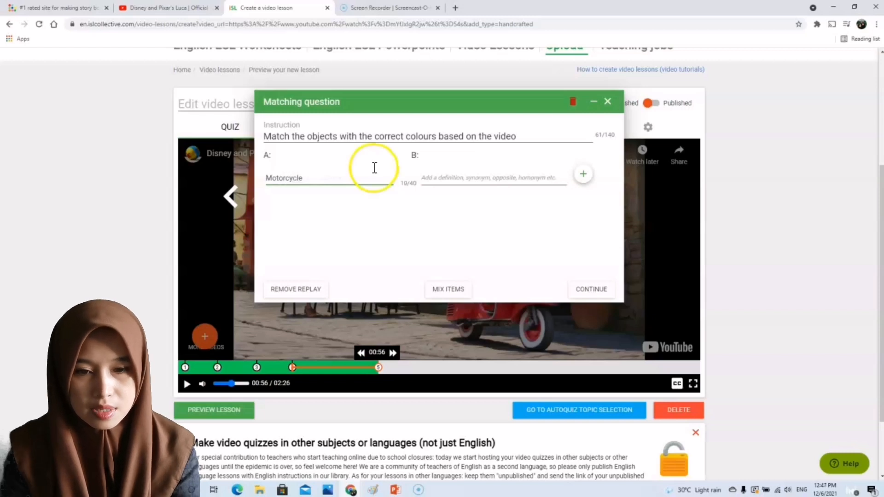
click(455, 177)
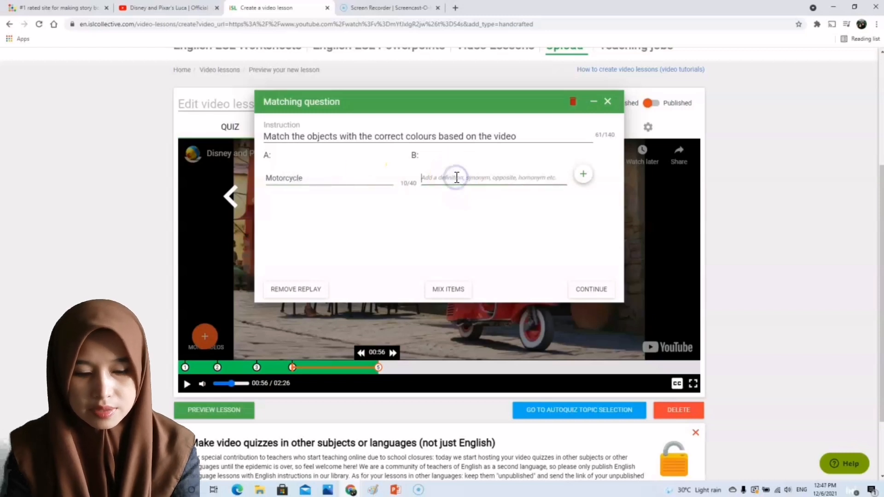
text(red)
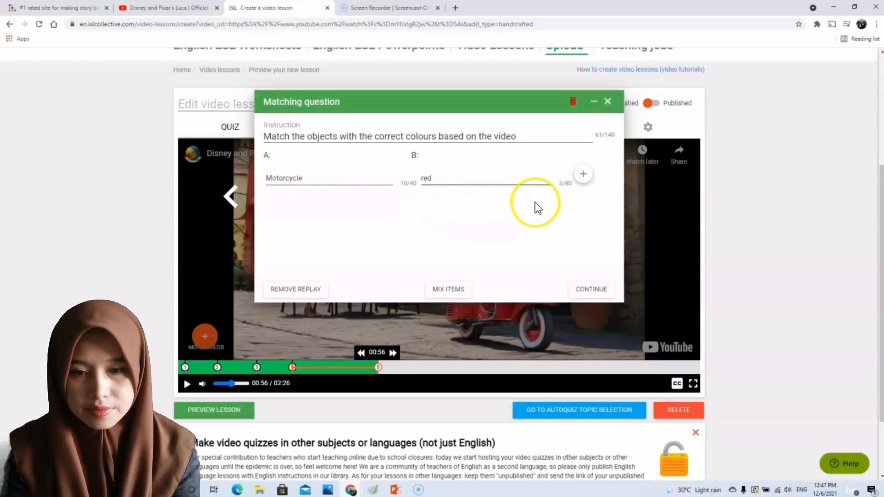
click(583, 174)
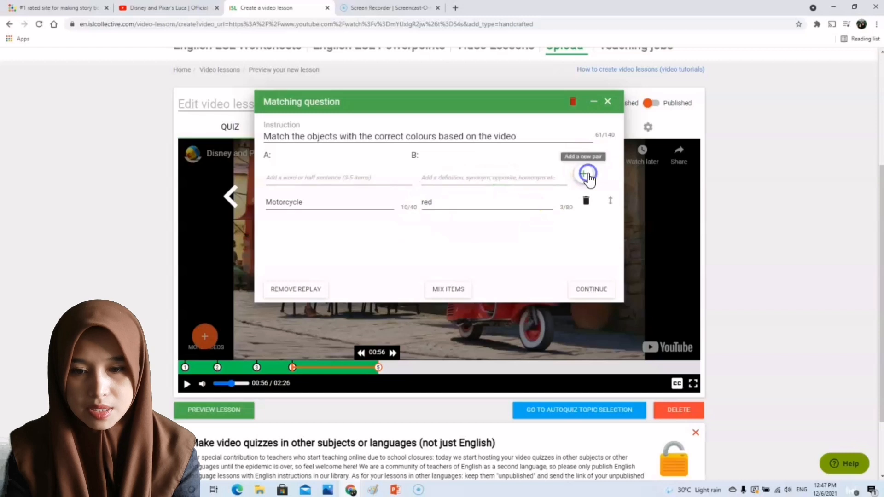
- Add a second matching pair, "lemon" and "yellow"
click(354, 177)
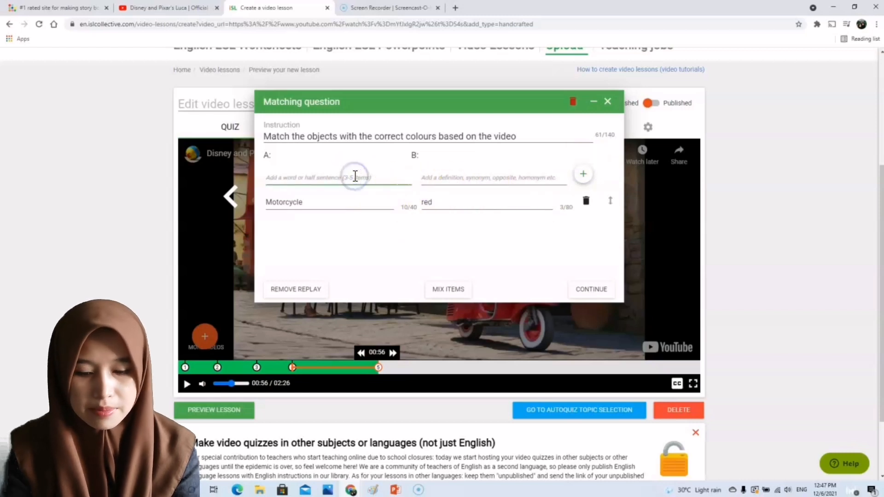
text(I)
click(432, 177)
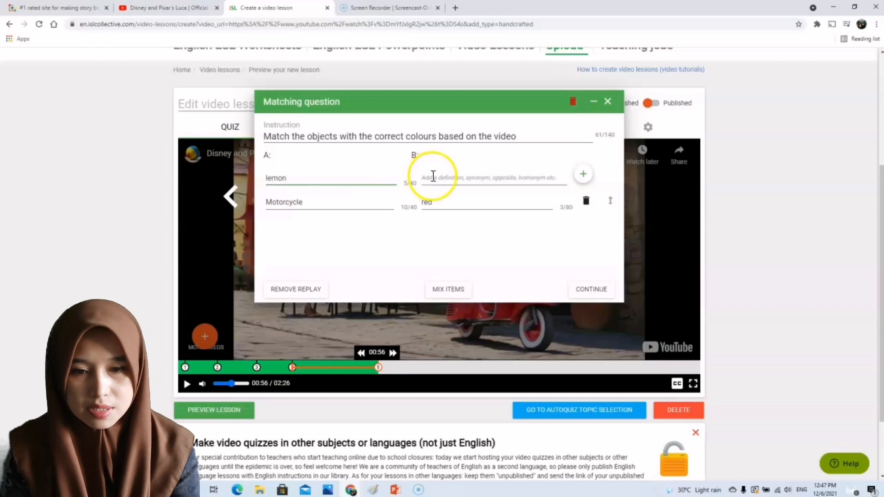
text(yellow)
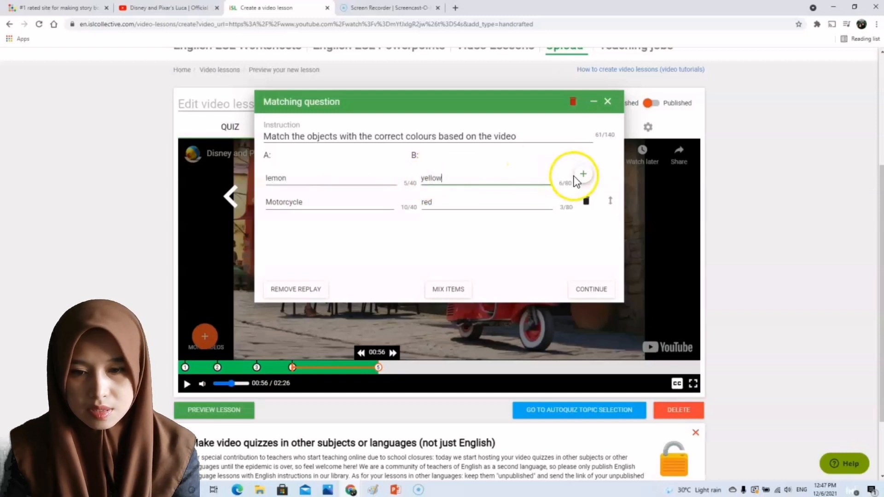
click(581, 175)
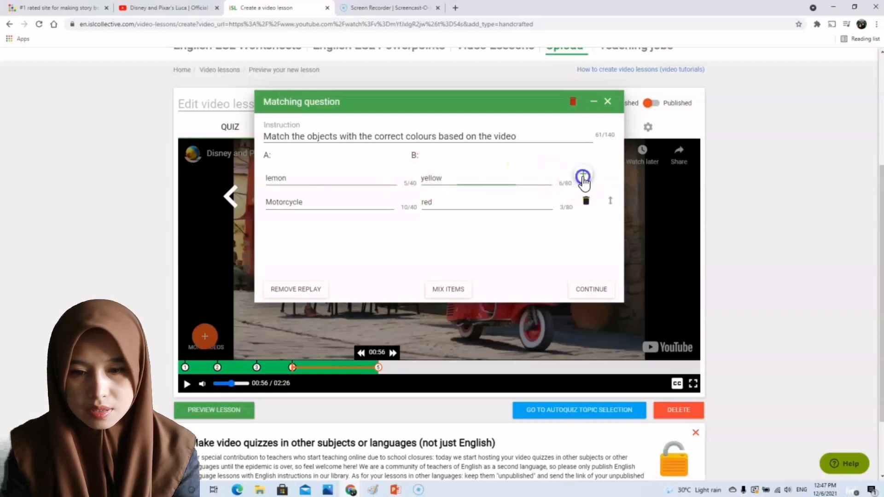
- Add a third matching pair, "vase" and "brown", and continue the video
click(366, 177)
text(vase)
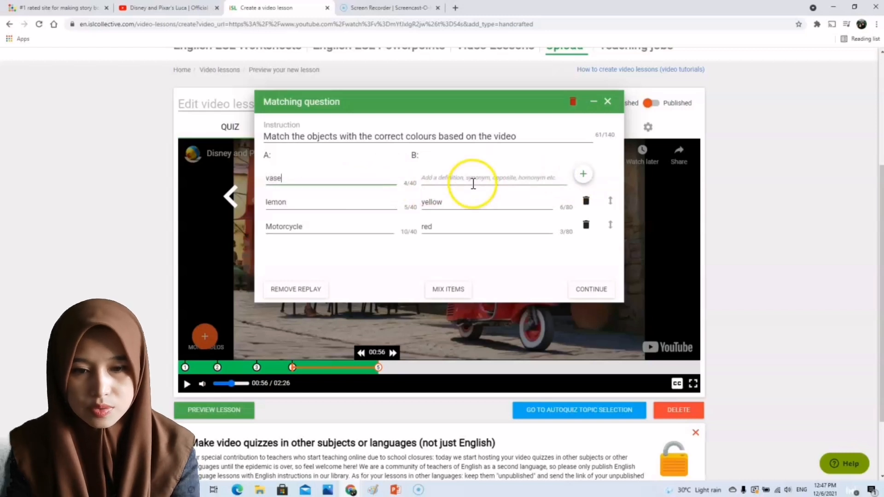
click(473, 183)
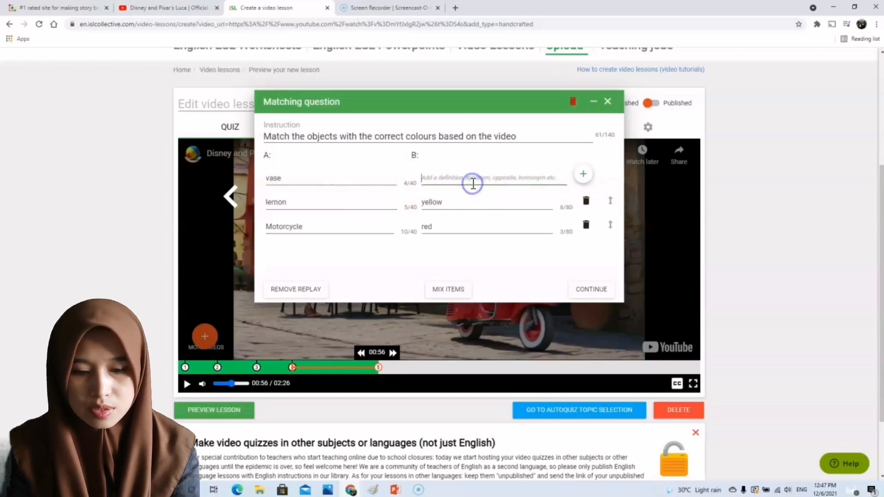
text(brown)
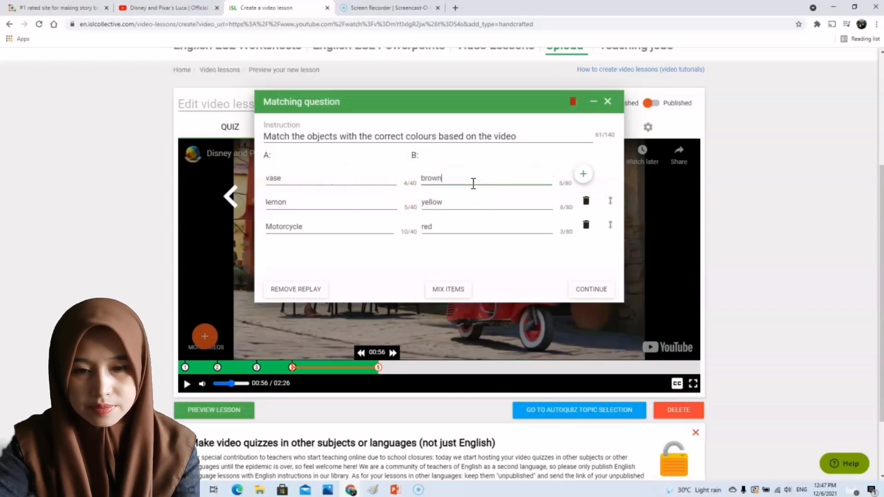
click(581, 174)
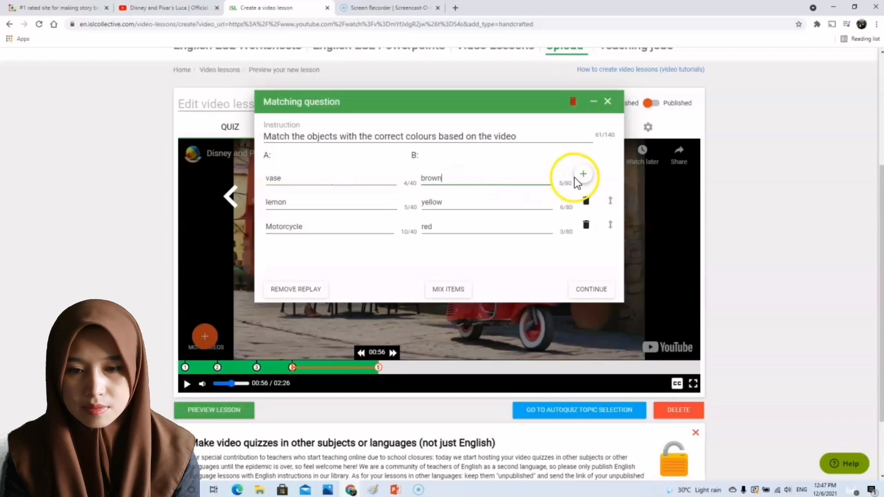
click(594, 289)
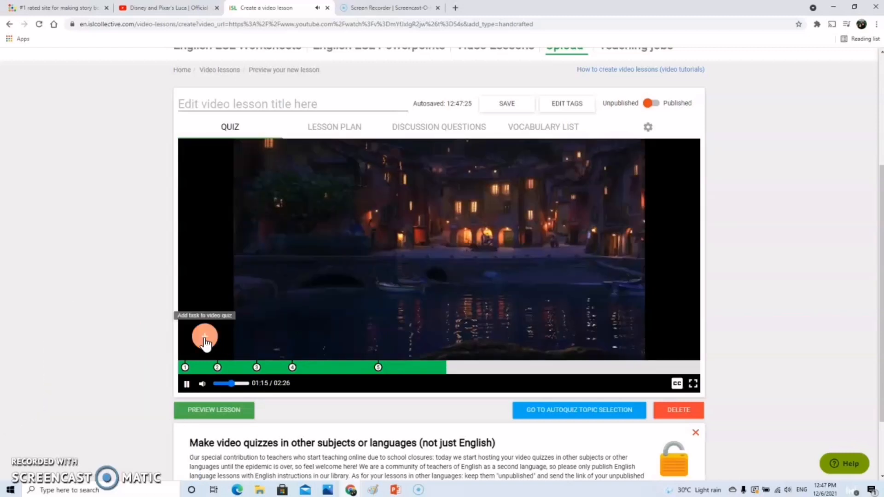
- Pause the trailer, go back to the harbour scene and add a tappable visual dictionary task at 01:16
click(205, 339)
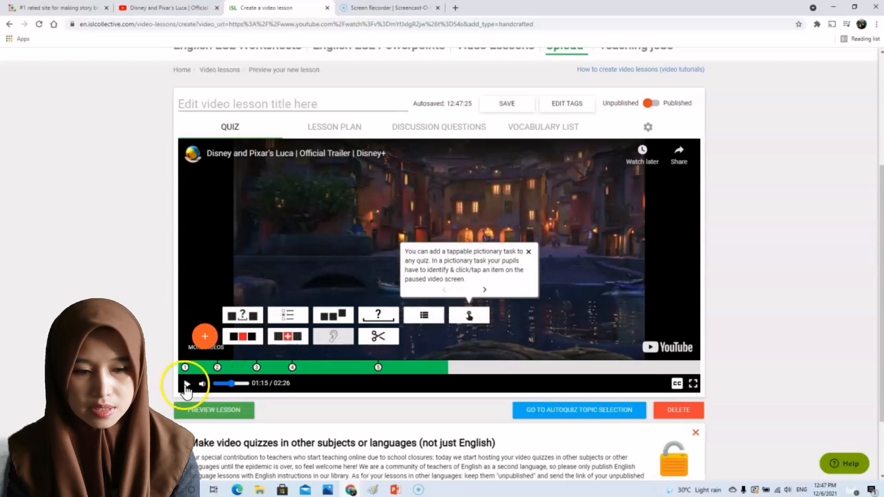
click(186, 384)
click(205, 336)
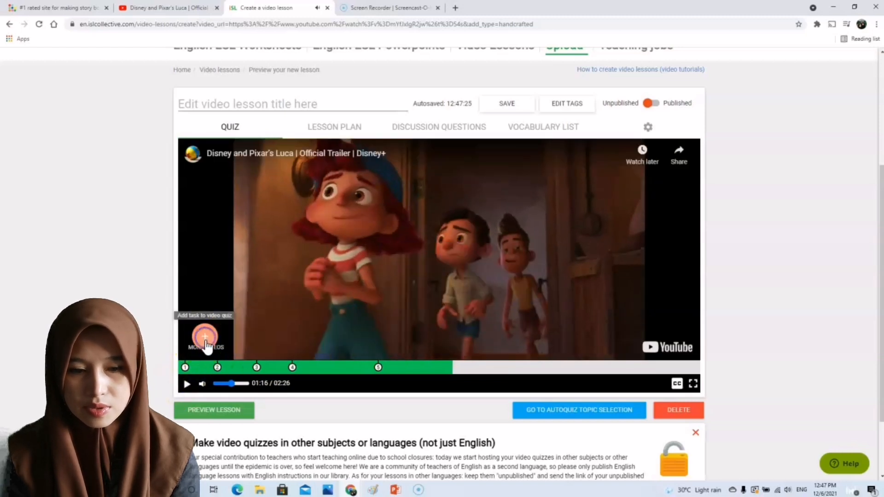
click(446, 368)
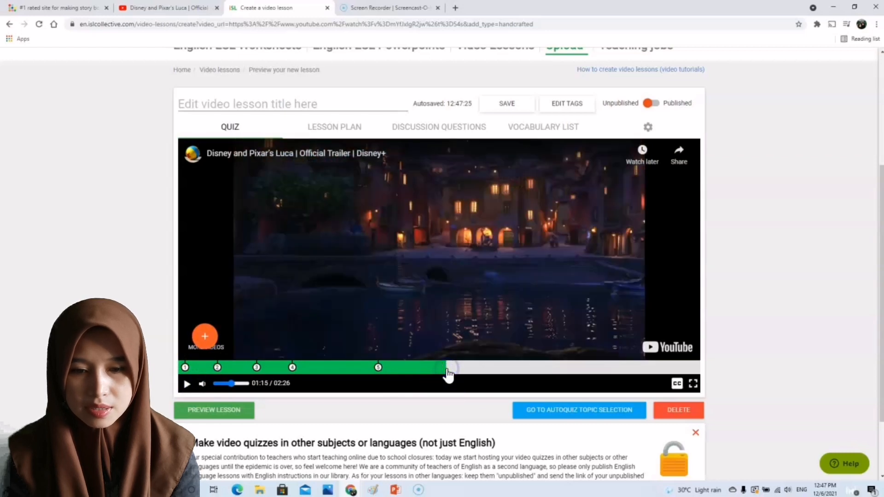
click(449, 369)
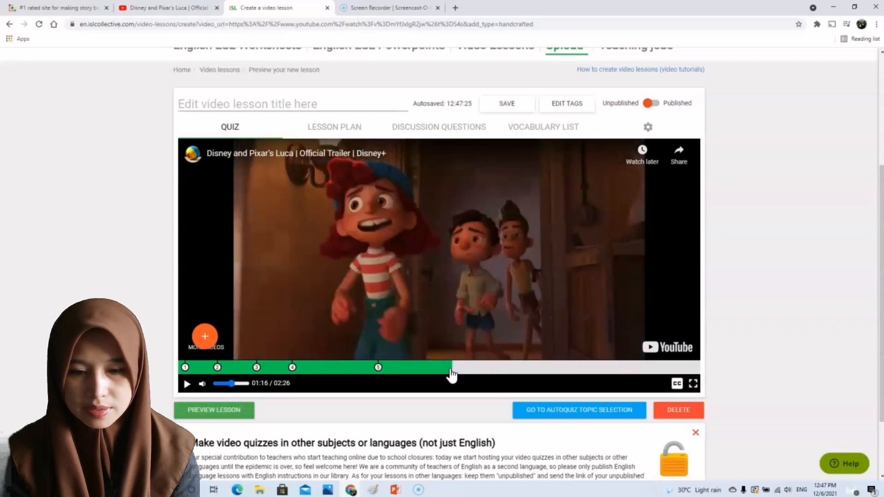
click(437, 370)
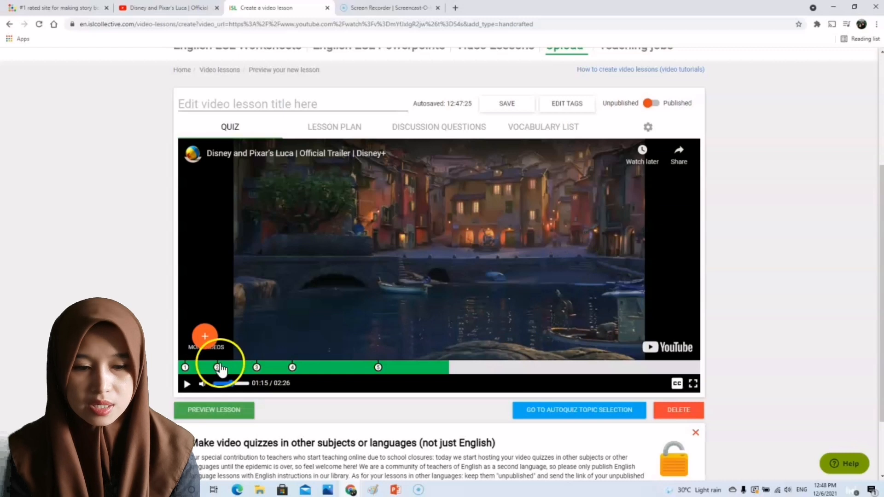
click(205, 336)
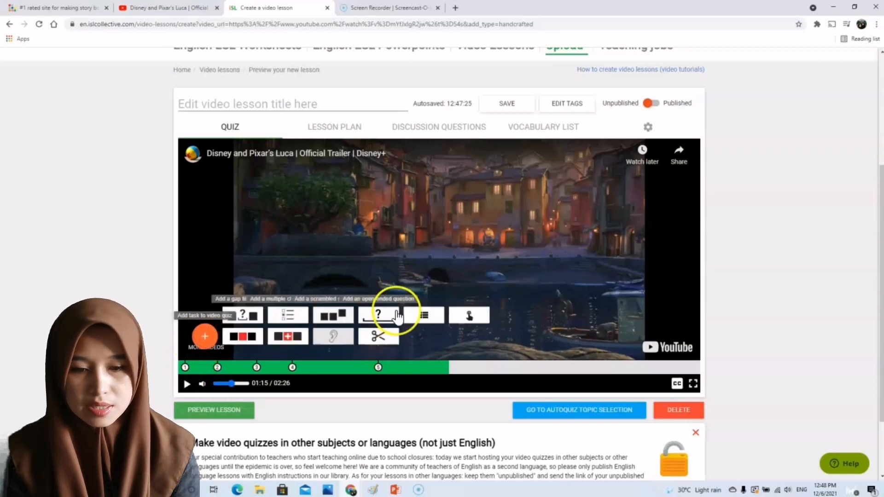
click(470, 317)
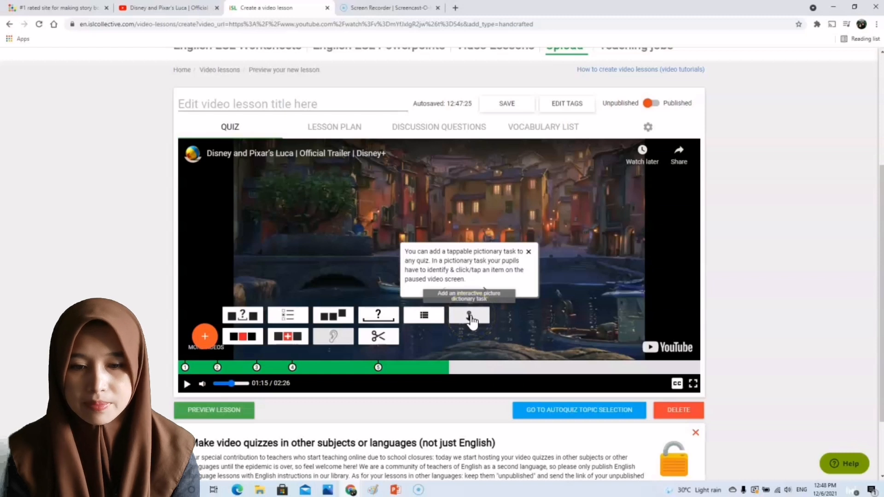
click(471, 316)
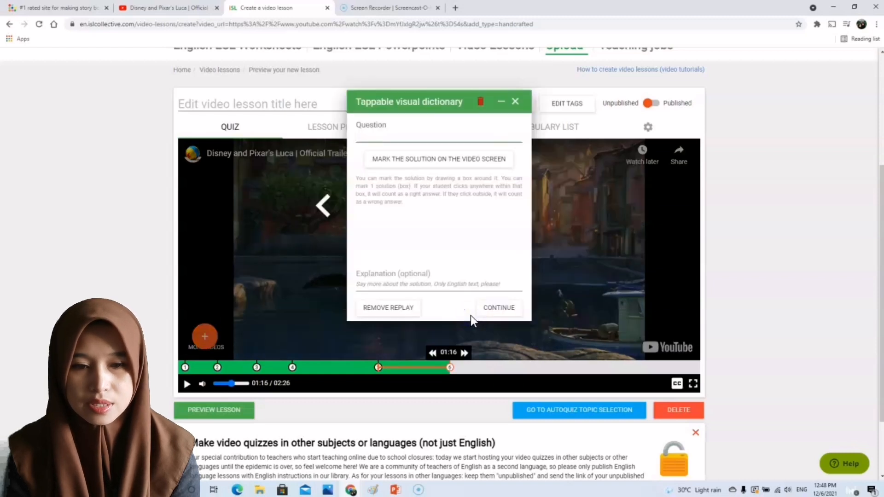
- Set the question to "Find a bird.", box the bird beside the moored boat as the solution and resume playback
click(377, 133)
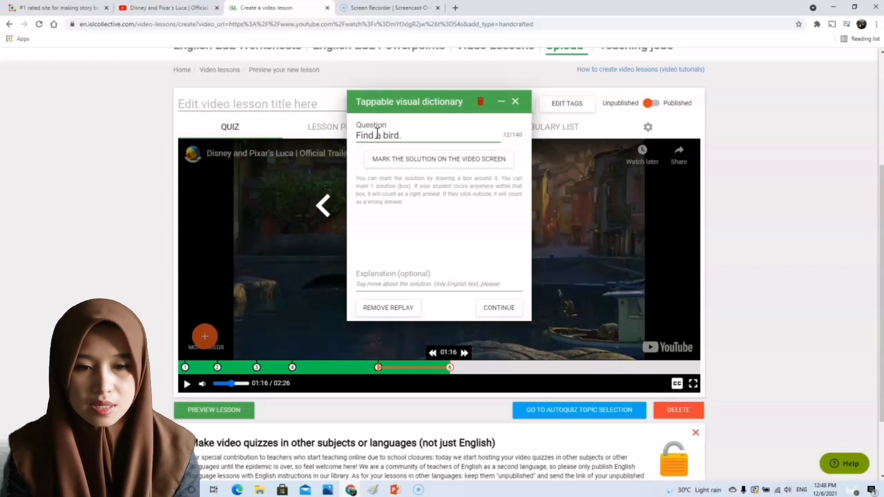
click(430, 159)
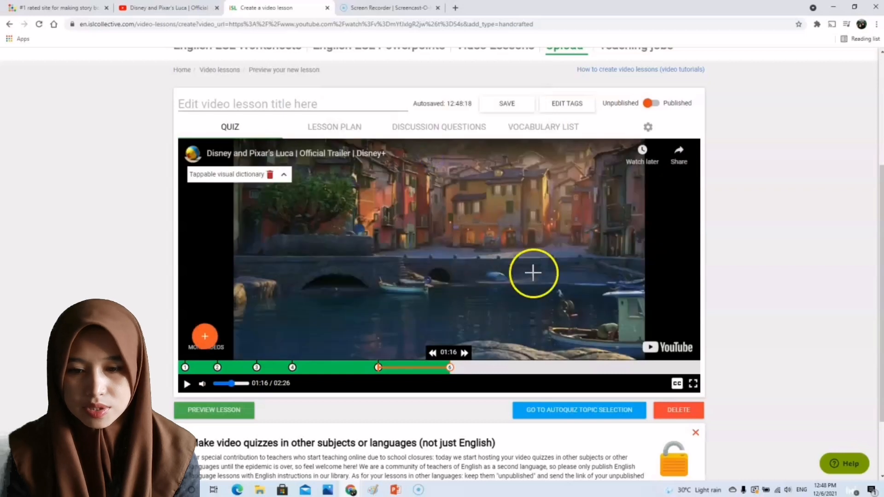
drag(551, 278, 565, 301)
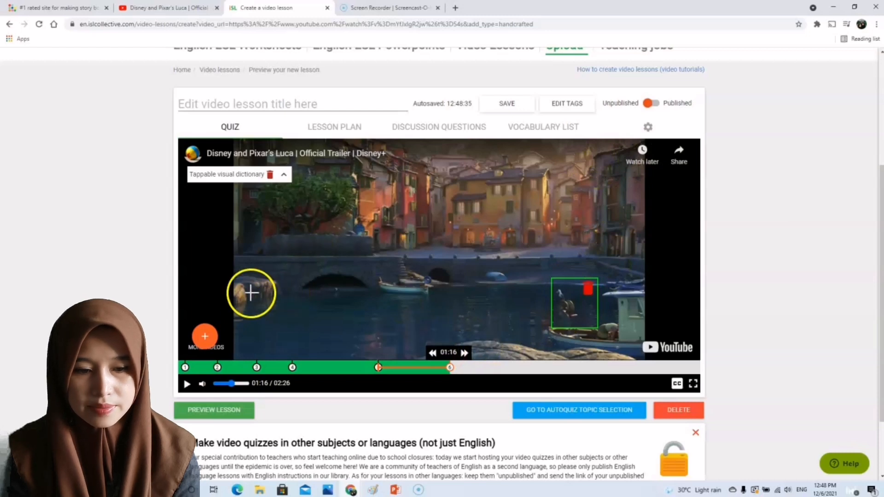
click(187, 383)
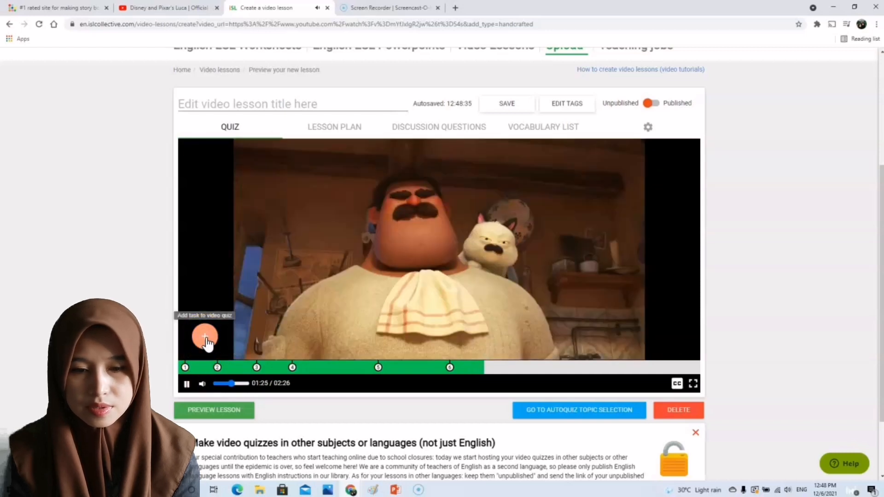
- Add a correct-the-wrong-word task at 01:28 with the correct sentence "They are on the roof"
click(206, 341)
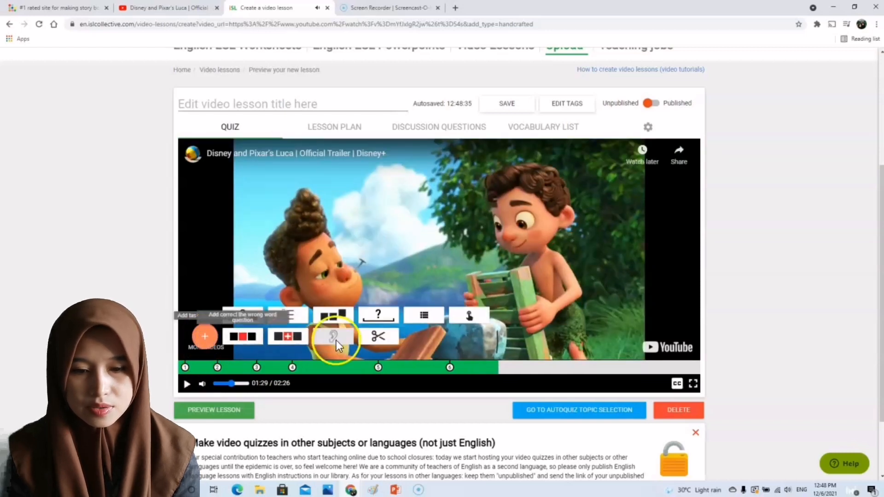
click(496, 371)
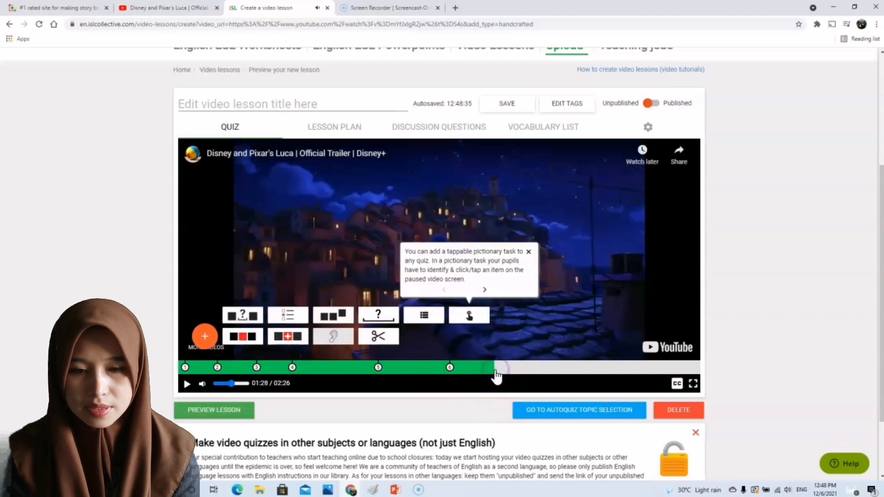
click(249, 339)
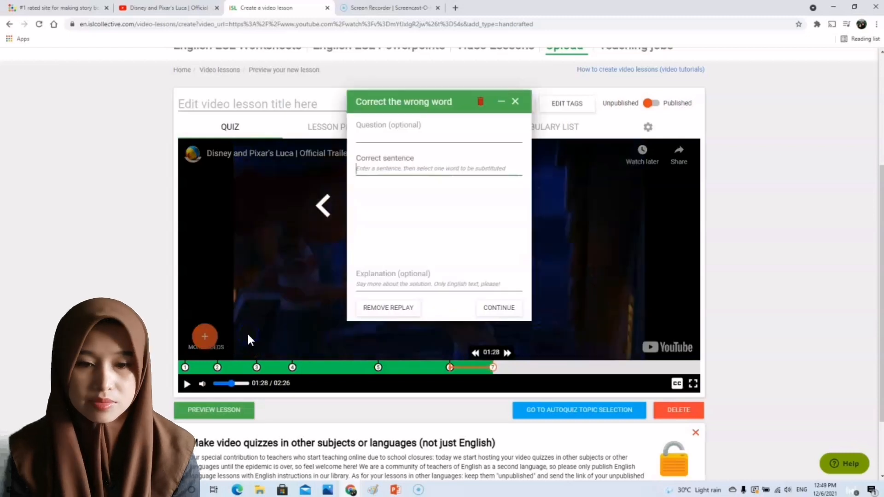
click(417, 172)
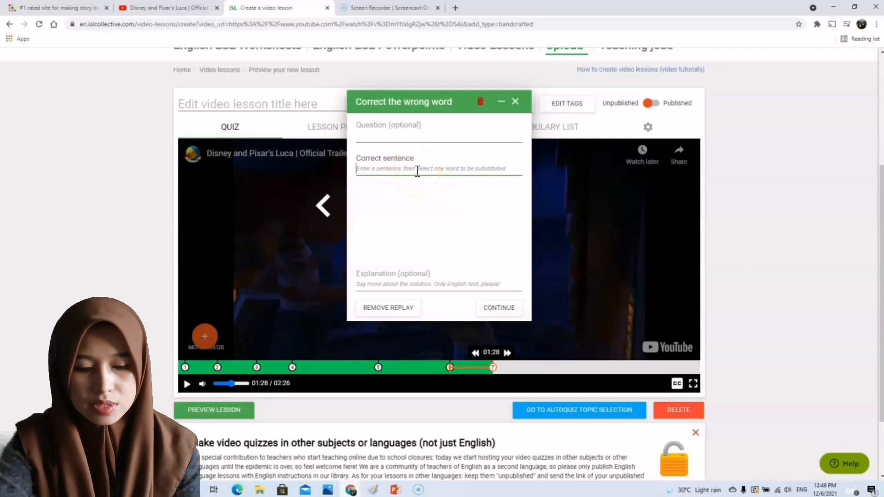
text(They are on the roof)
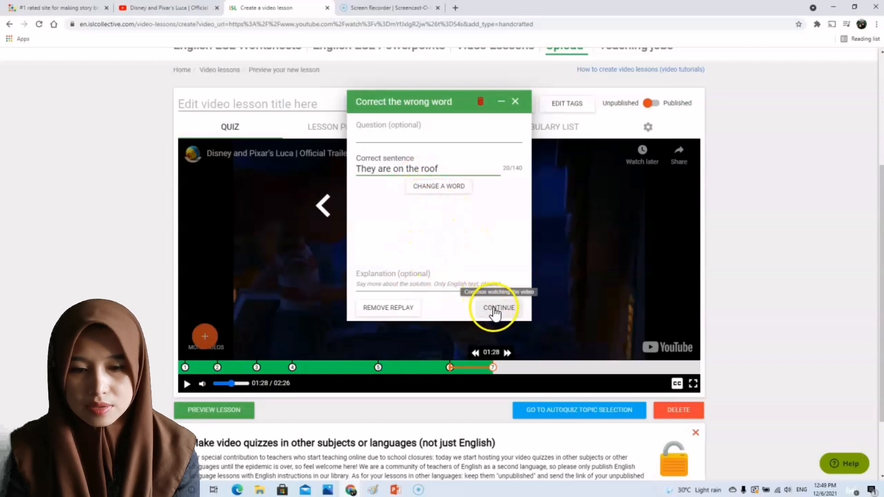
- Select "on" as the word to substitute, set its trick word to "under" and continue the video
click(440, 187)
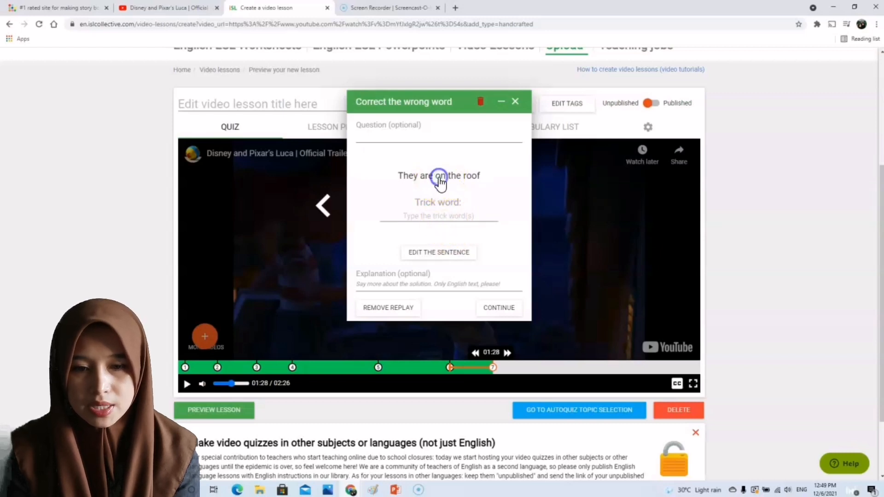
click(445, 217)
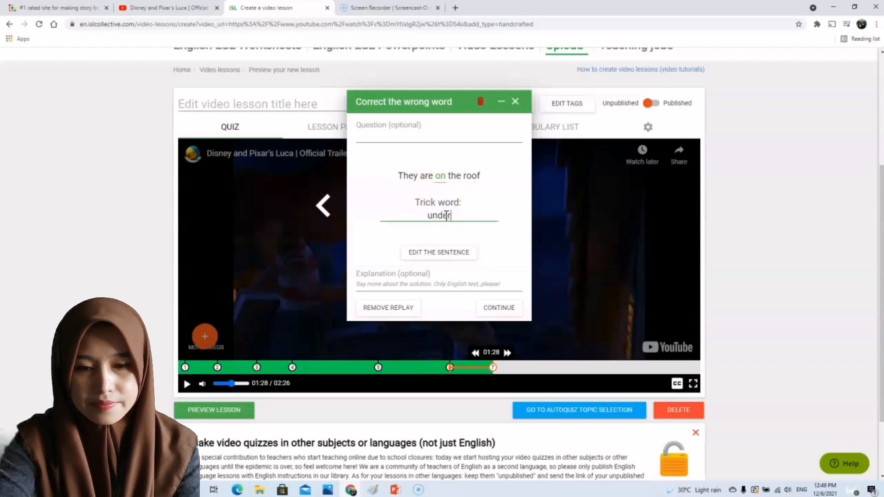
click(497, 309)
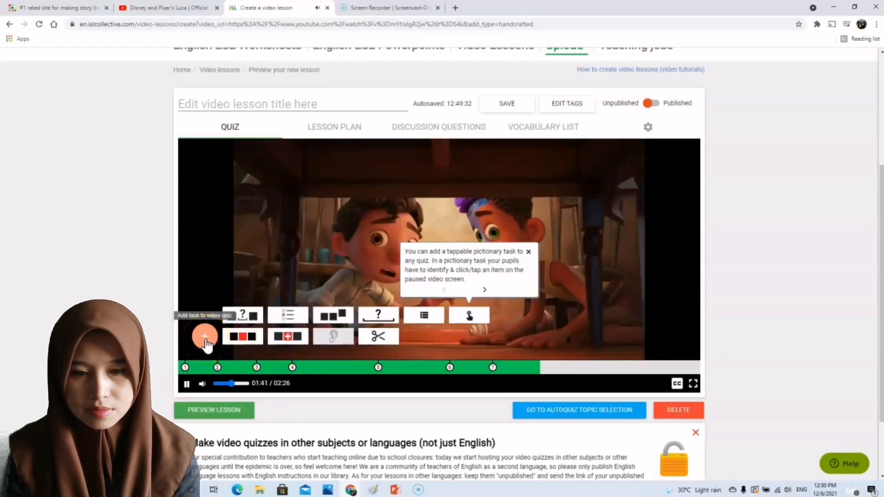
- Add a find-the-extra-word task at 01:42 with the sentence "the cat is angry and fierce"
click(206, 341)
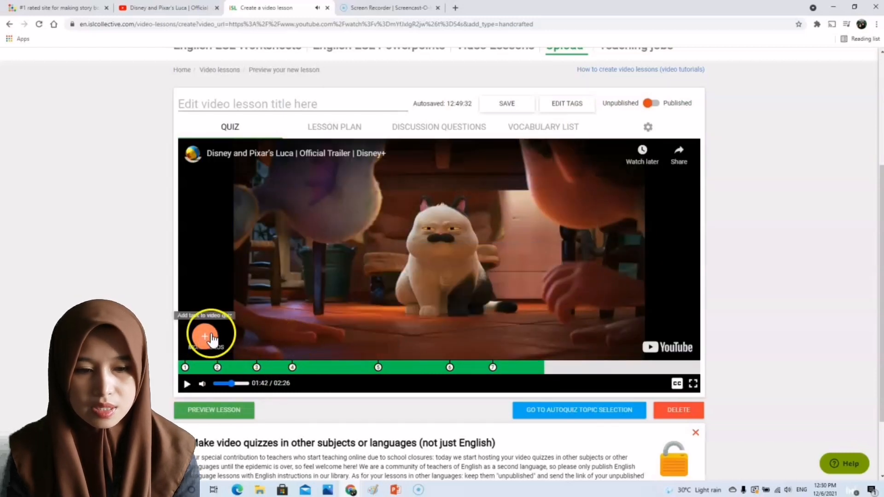
mouse_move(207, 336)
click(288, 338)
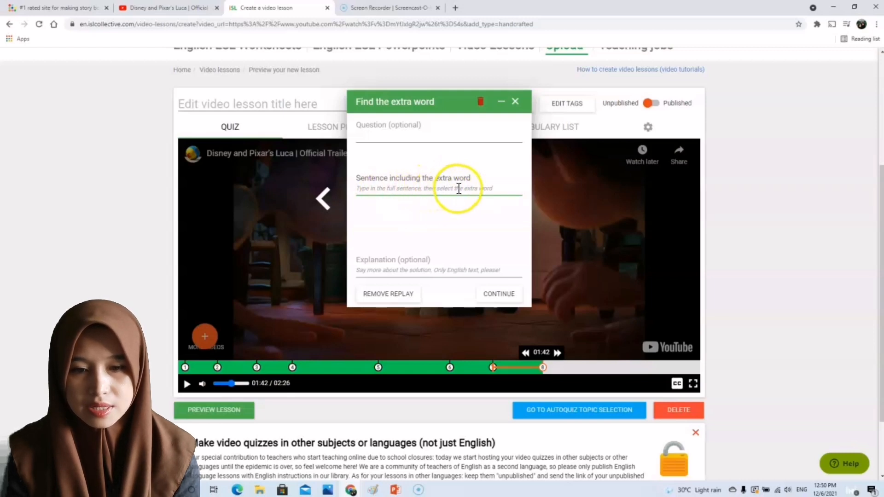
click(429, 188)
text(the)
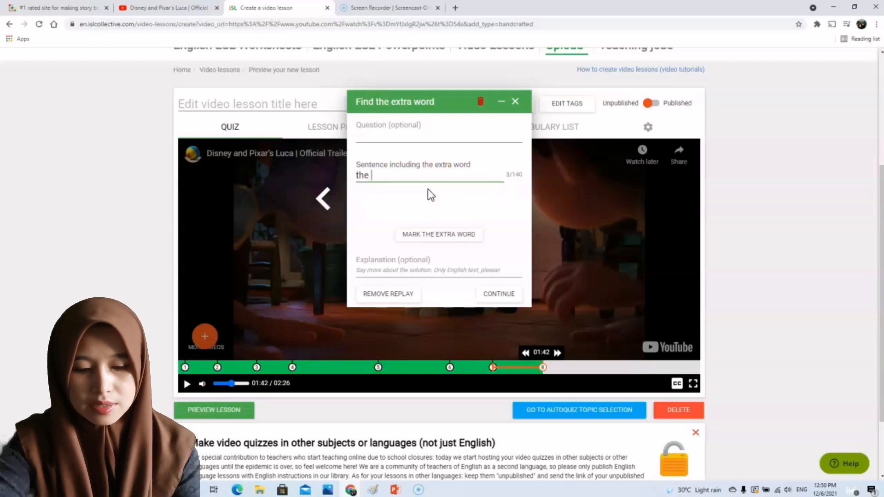
text( cat is angry and)
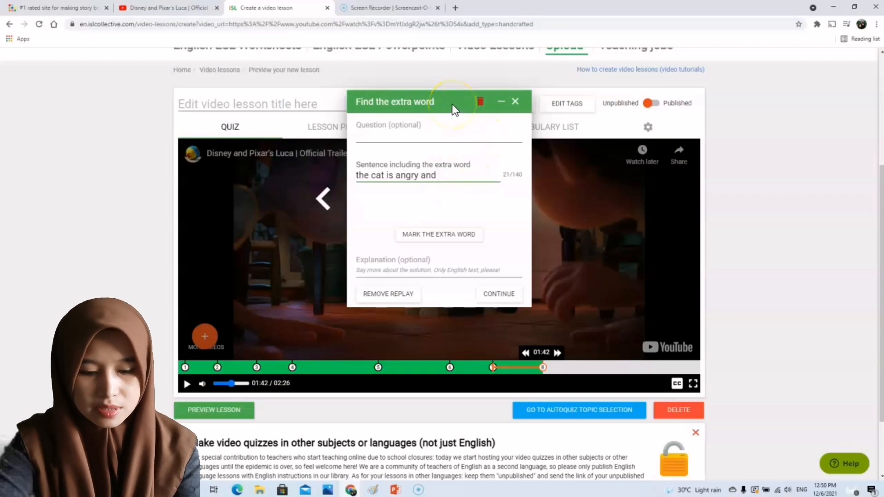
text(fierce)
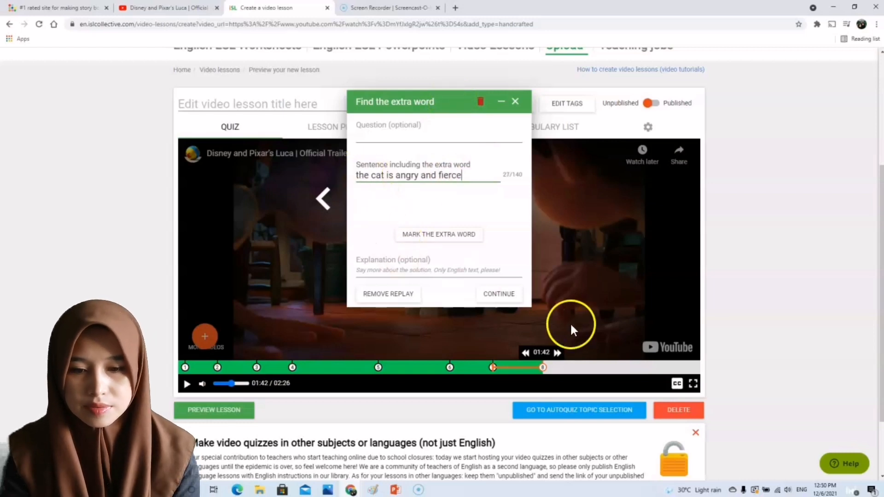
- Mark "and fierce" as the extra words in the sentence and continue the video
click(451, 235)
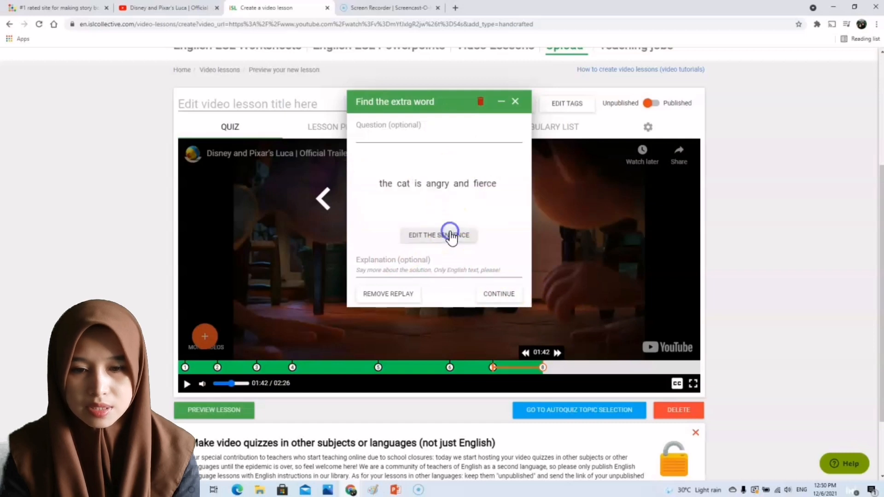
click(484, 189)
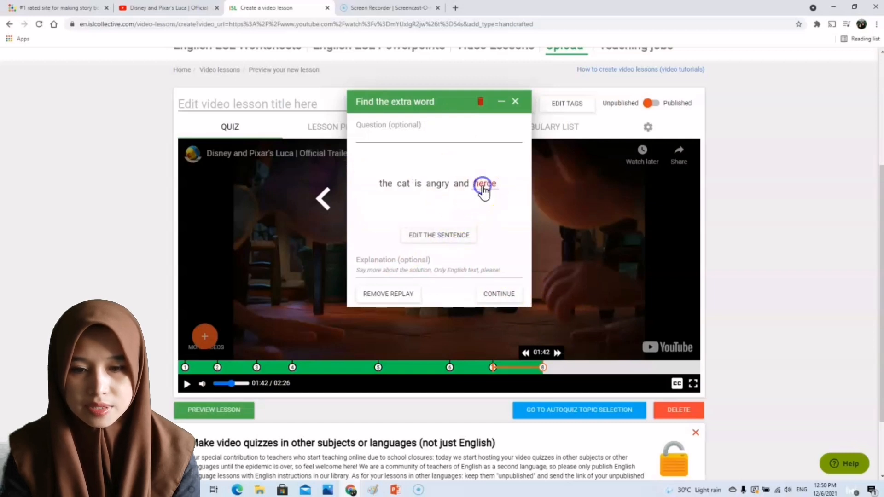
click(484, 189)
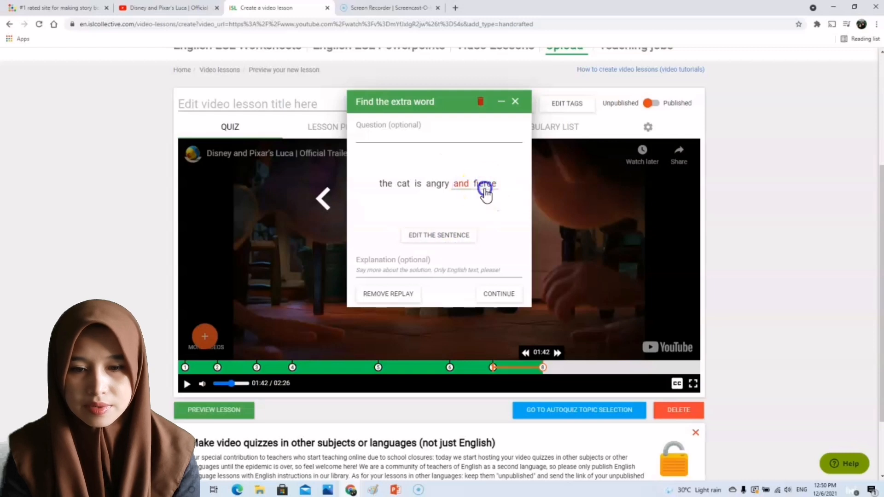
click(503, 294)
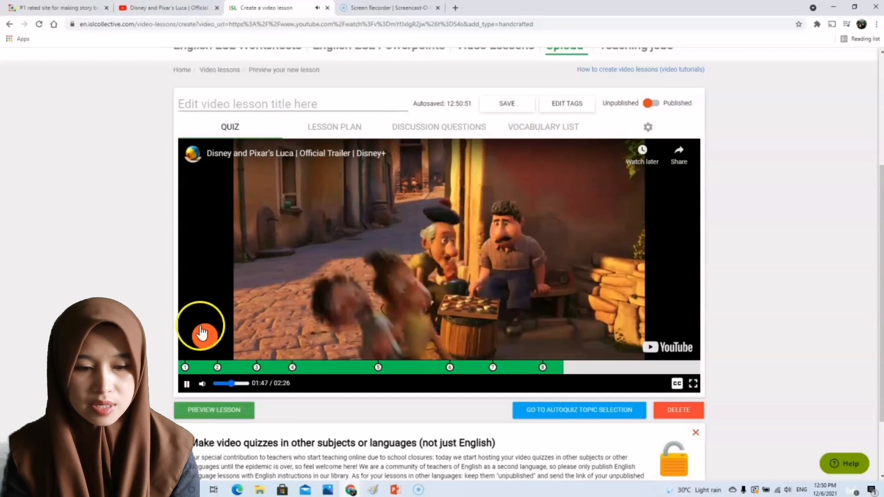
- Open the lesson preview and start playing the video quiz
click(221, 411)
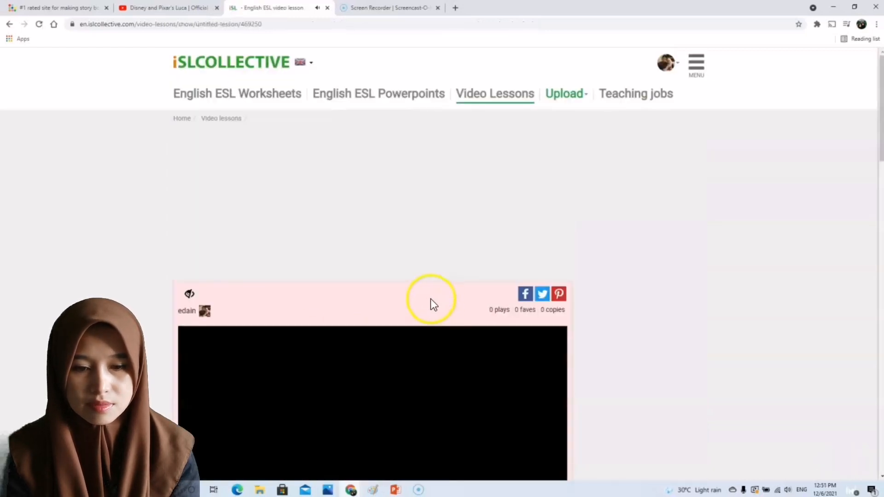
scroll(430, 322, down, 2)
scroll(431, 339, down, 2)
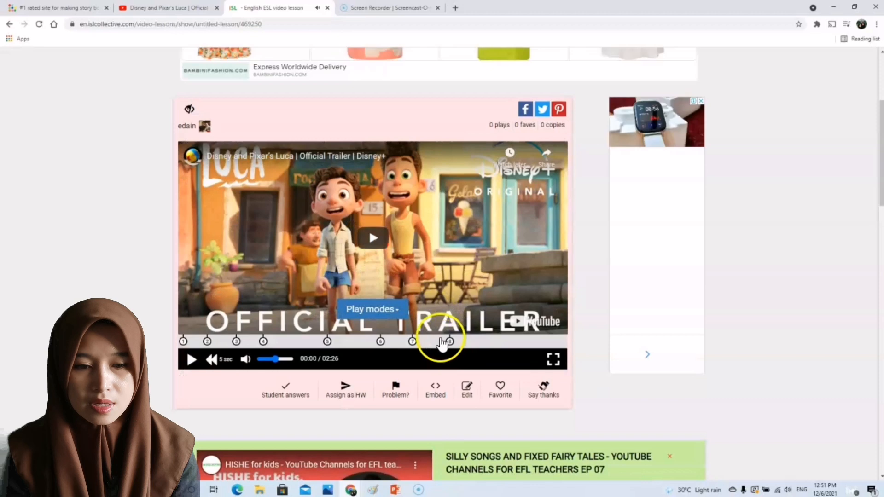
click(190, 359)
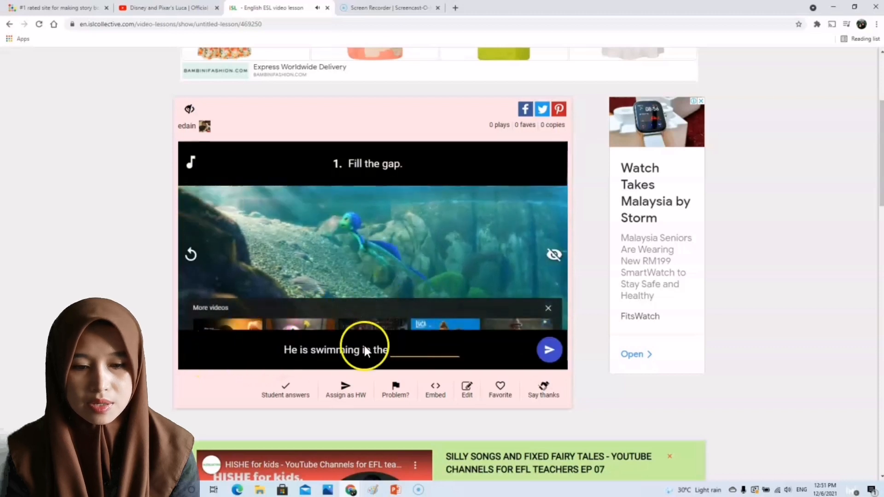
- Fill the gap in question 1 with "sea", submit the answer and continue the quiz
click(420, 351)
text(sea)
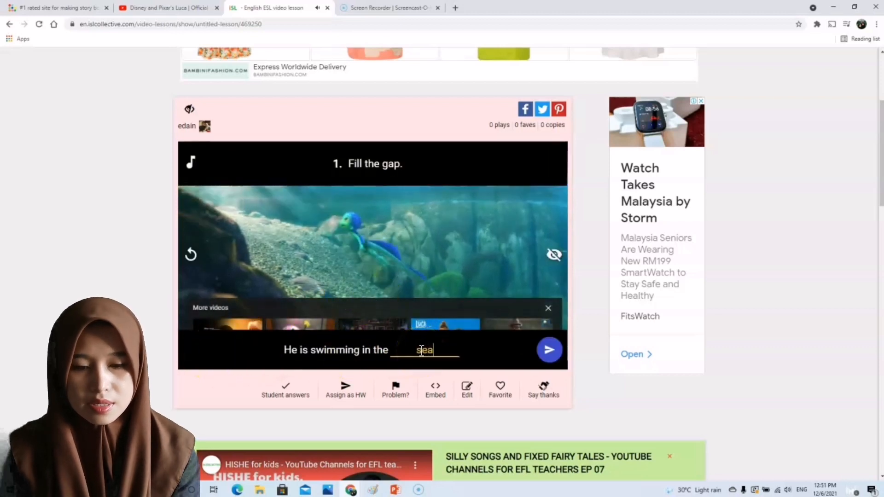
click(537, 349)
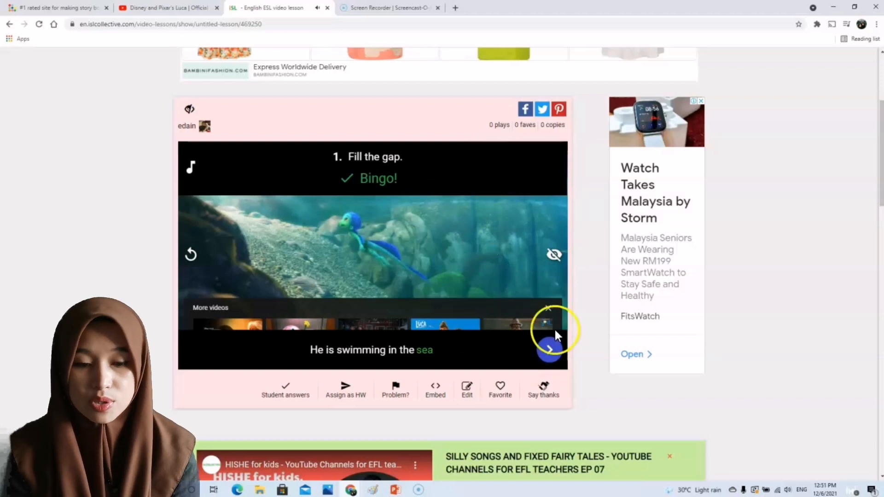
click(551, 350)
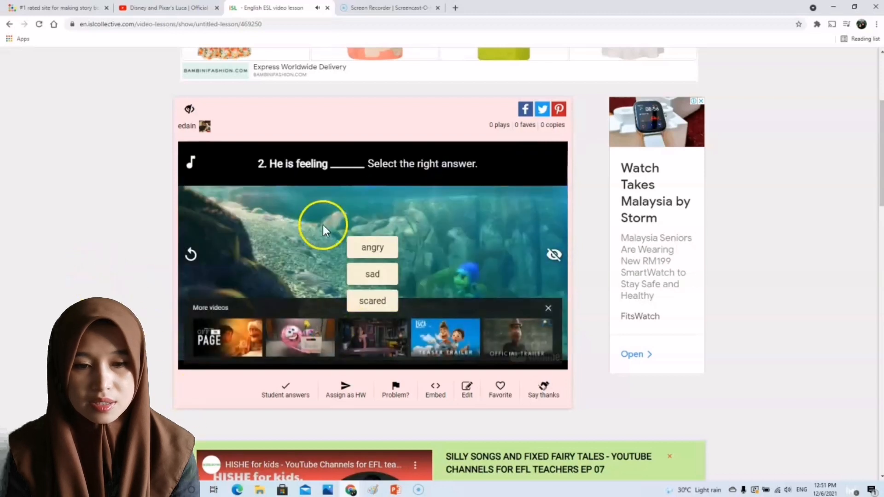
- Answer question 2 with "scared", continue and skip the video ahead towards question 3
click(381, 304)
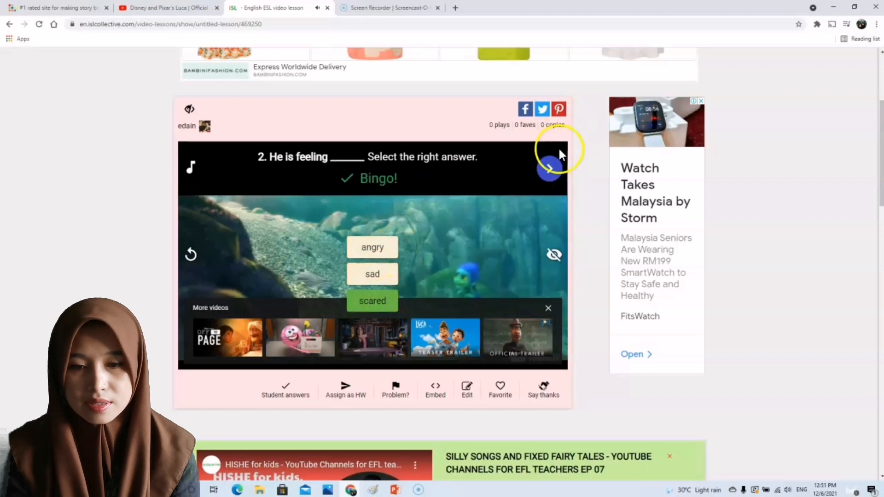
click(550, 169)
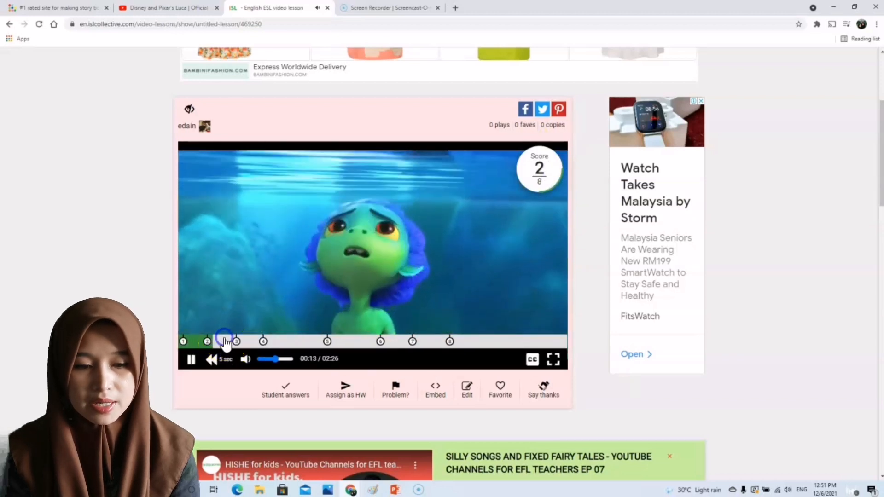
click(231, 350)
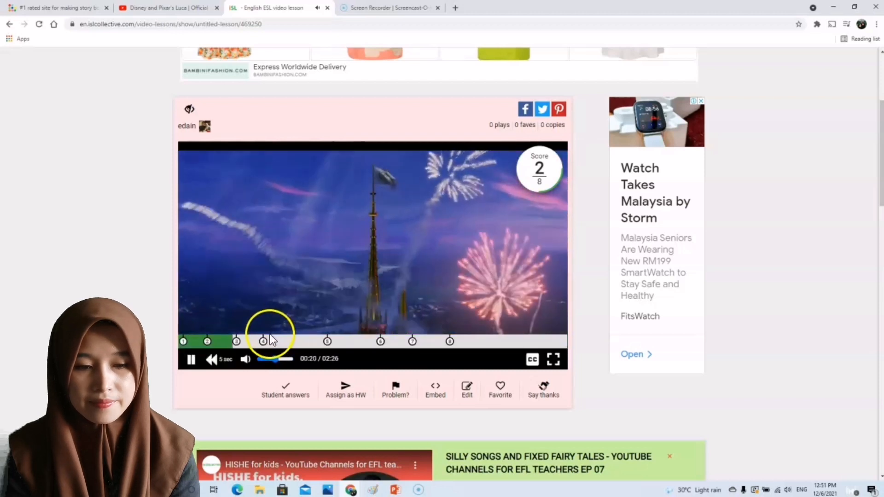
click(270, 335)
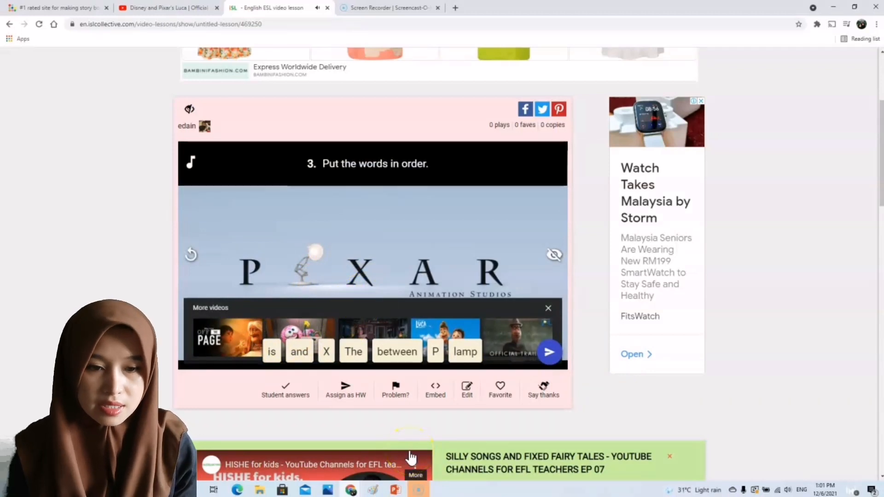
- Order the words of question 3 as "The lamp is between P and X" and submit the answer
click(346, 397)
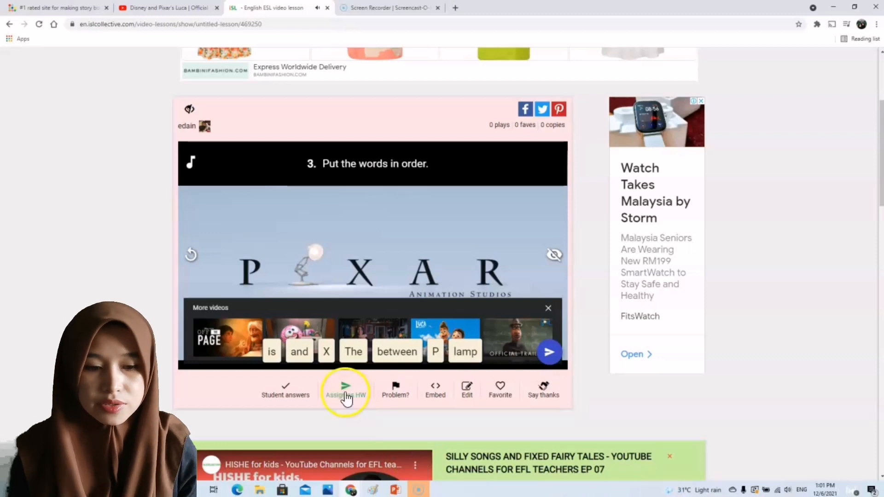
click(354, 352)
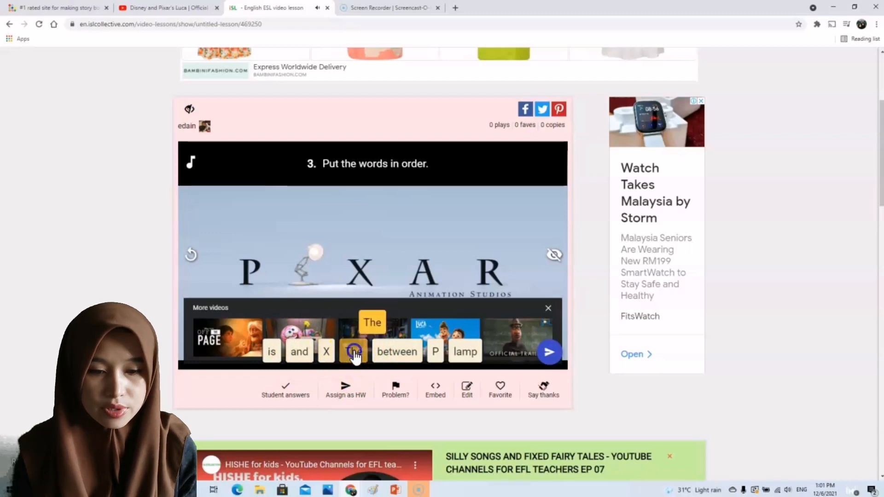
click(464, 352)
click(271, 353)
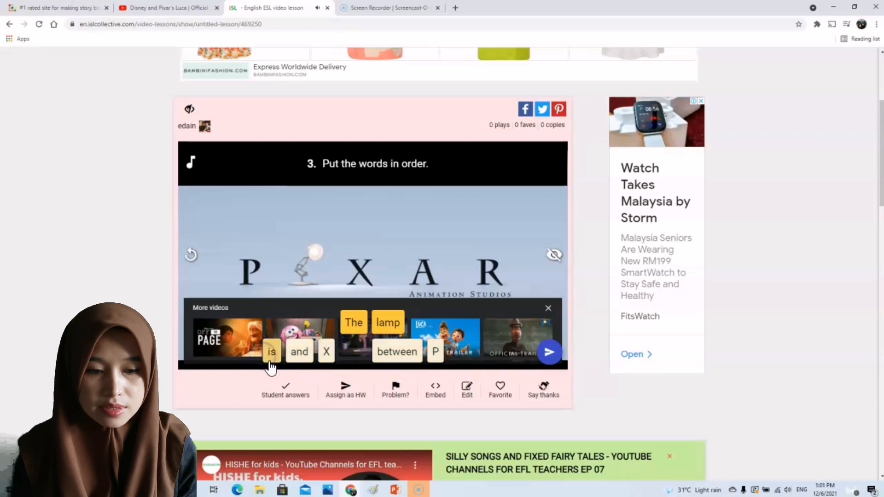
click(374, 353)
click(434, 351)
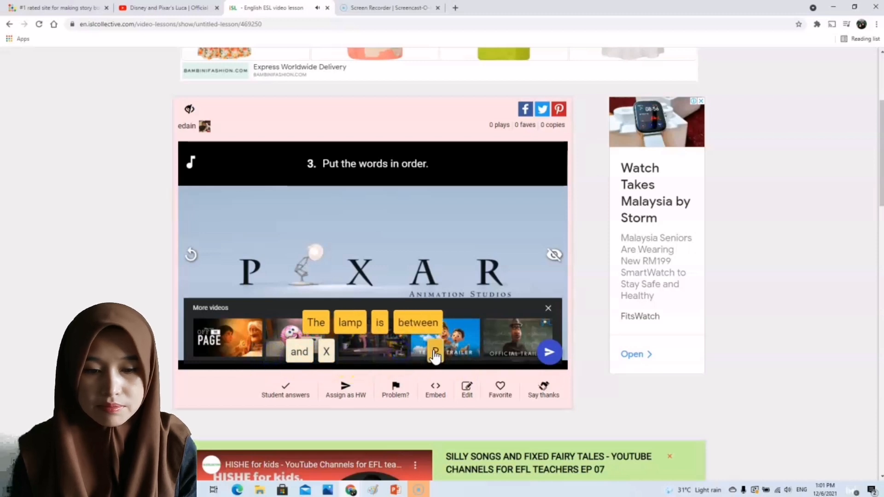
click(299, 351)
click(327, 354)
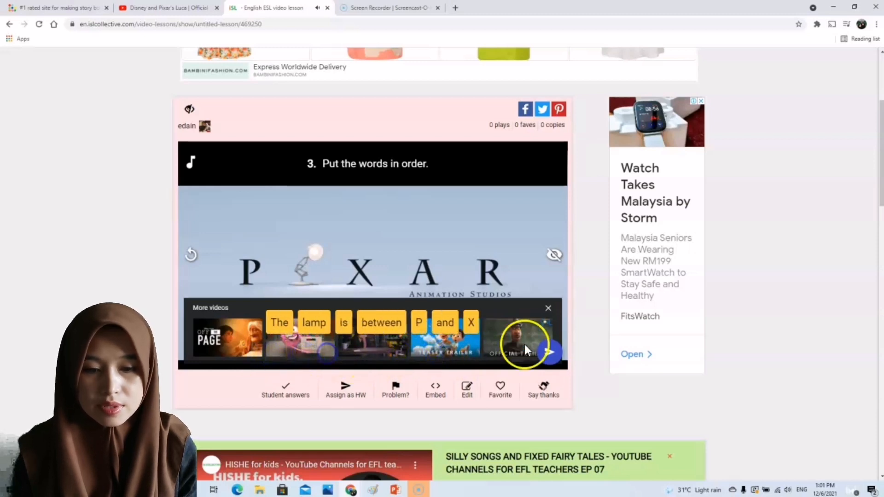
click(546, 353)
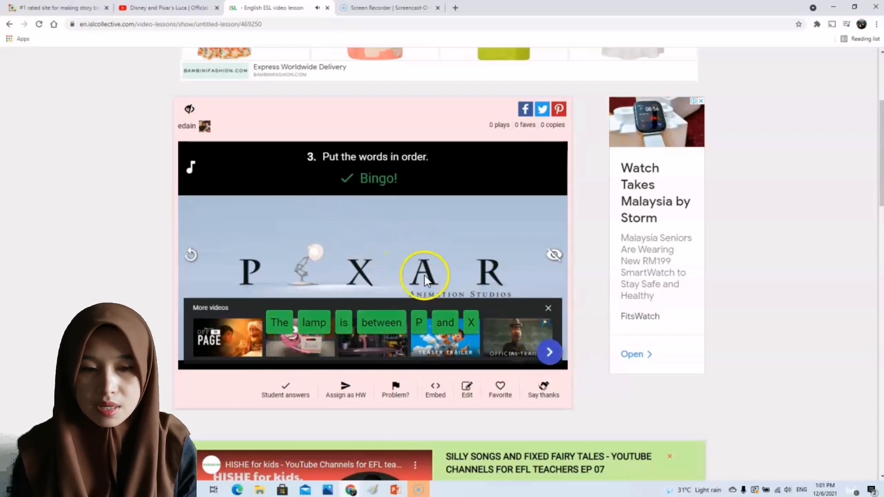
- Continue to question 4, submit the answer "The colour of the sky is blue" and mark it as right
click(549, 356)
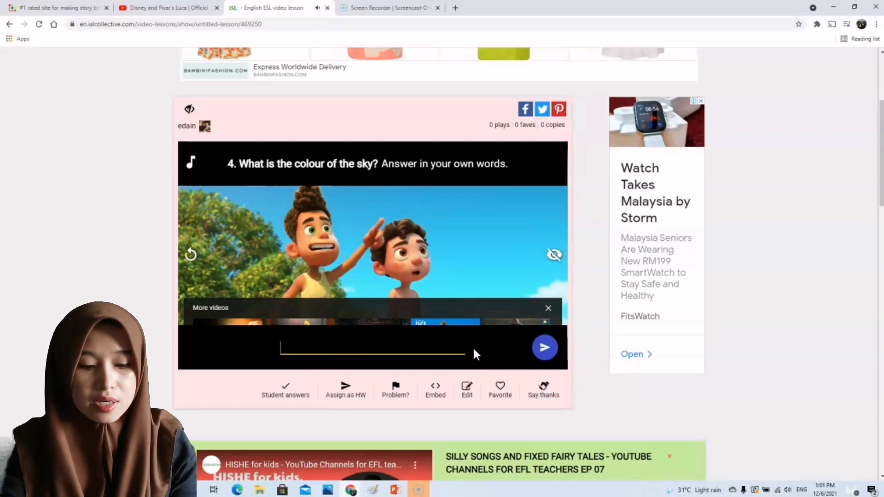
text(The c)
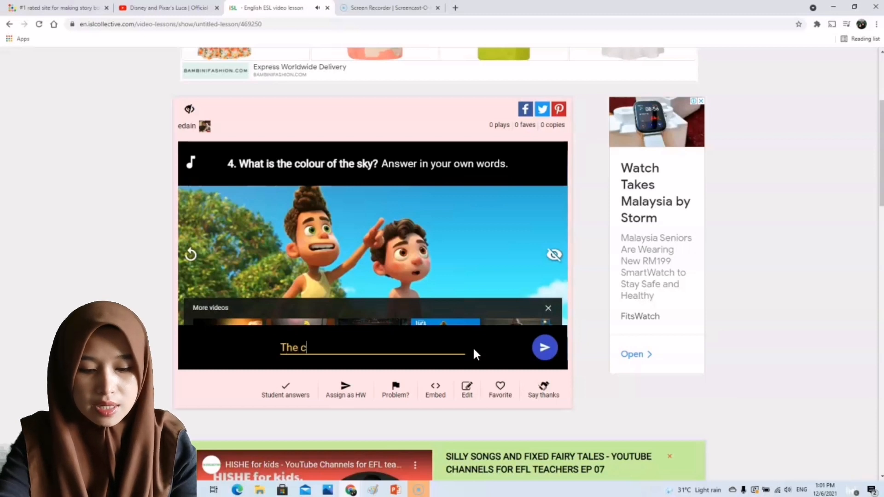
text(olour o)
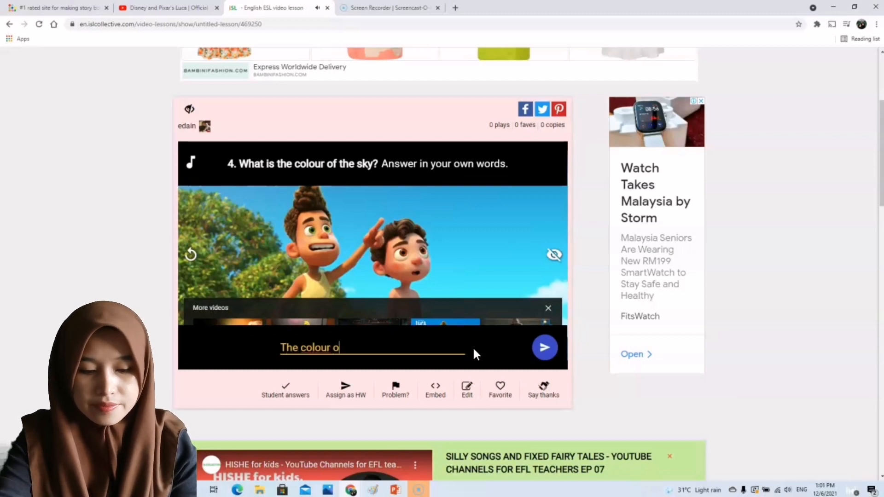
text(f the sk)
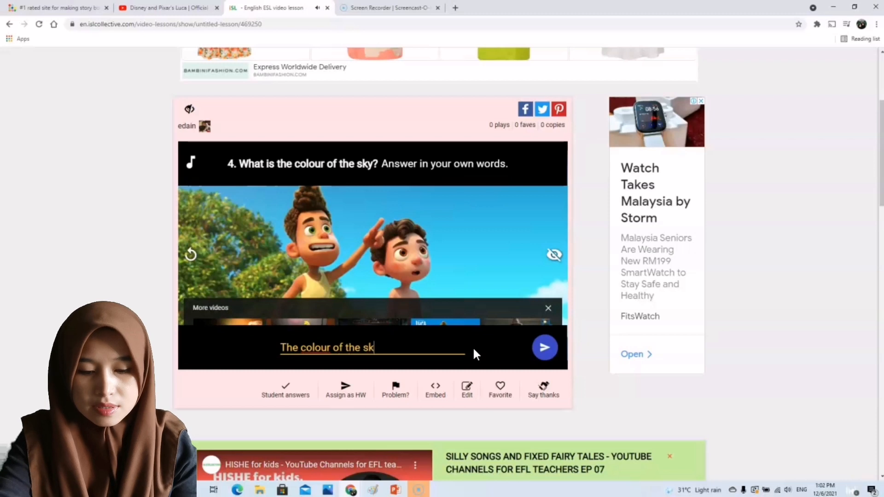
text(y is )
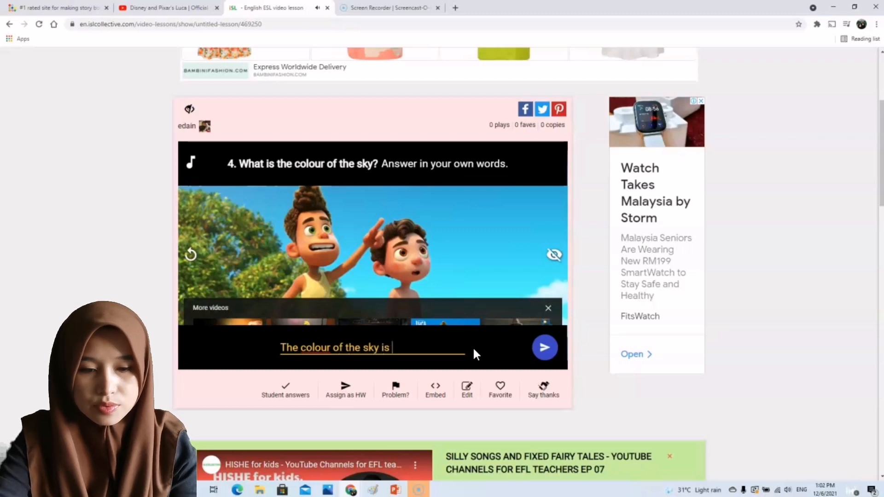
text(blue)
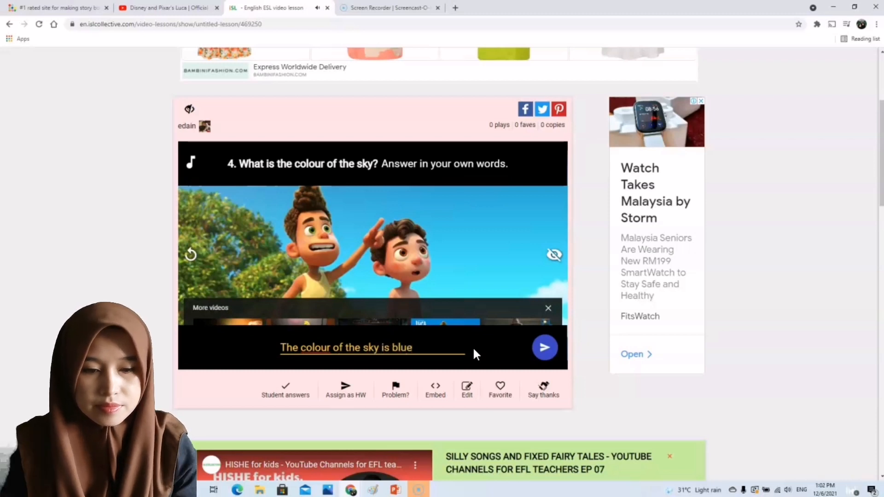
click(541, 351)
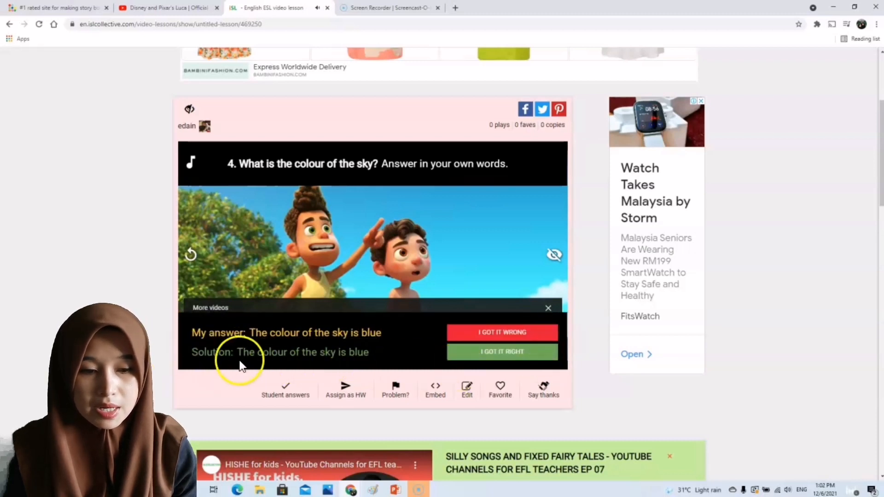
click(500, 353)
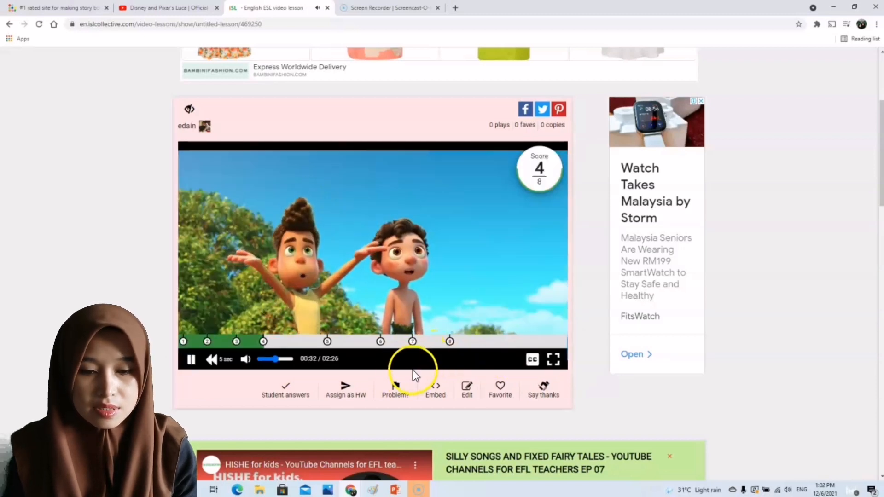
- Raise the computer's speaker volume to 61
click(787, 489)
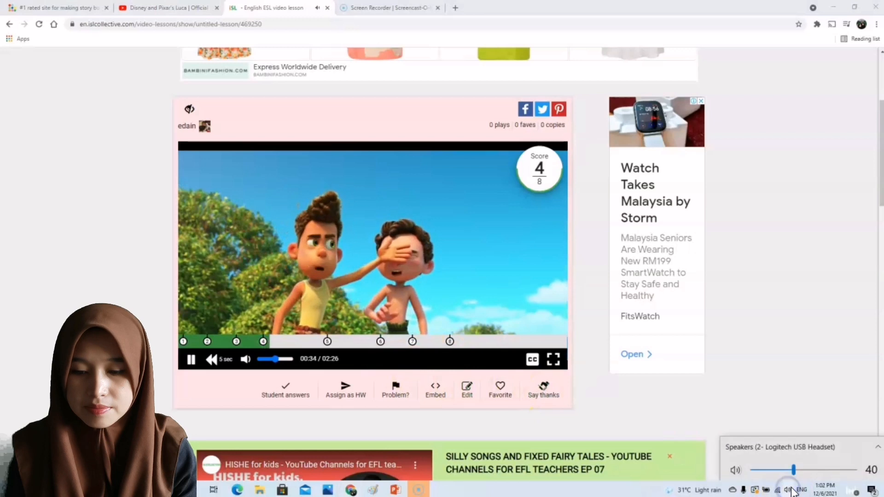
drag(793, 467, 818, 466)
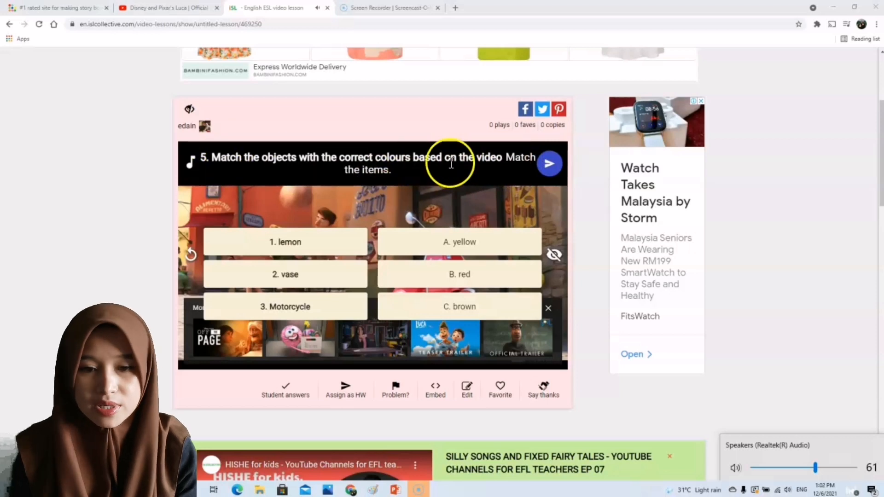
- Answer question 5 by matching lemon with yellow, vase with brown and Motorcycle with red, continue the quiz and lower the video's volume
click(314, 244)
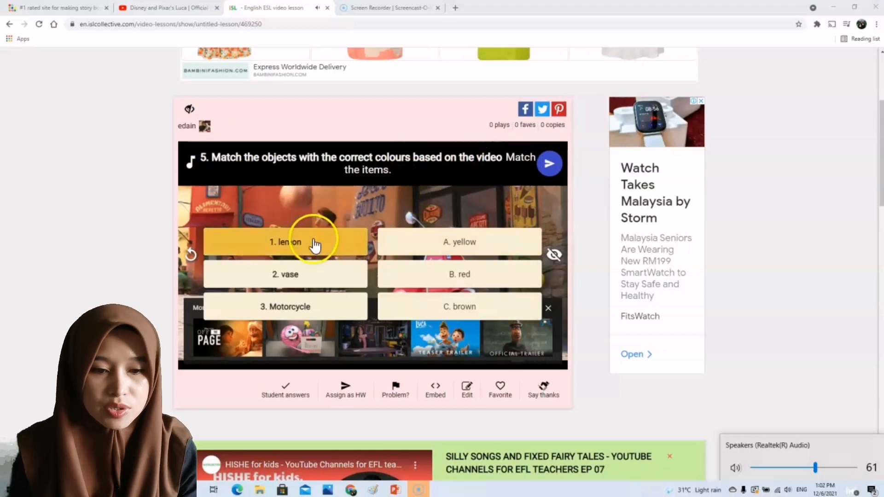
click(382, 245)
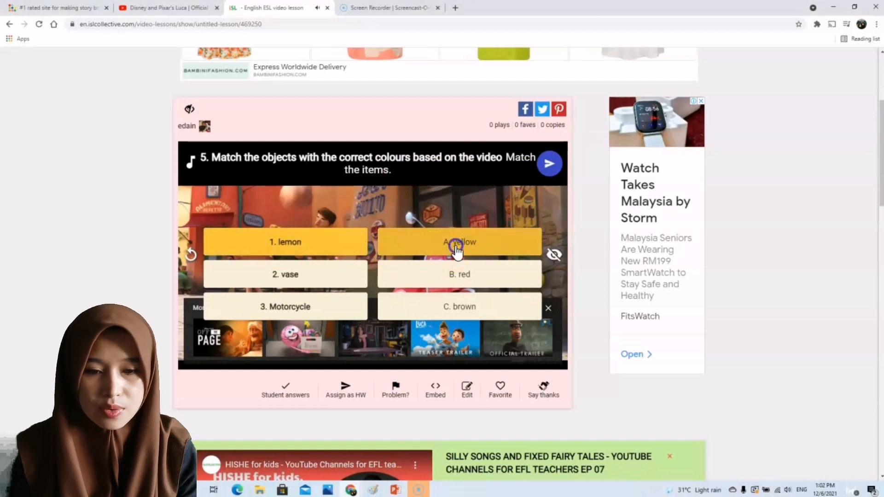
click(315, 279)
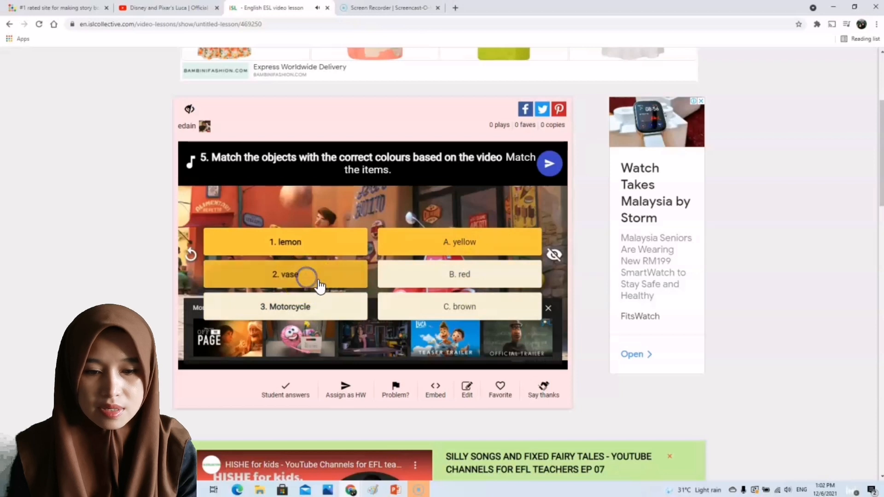
click(443, 308)
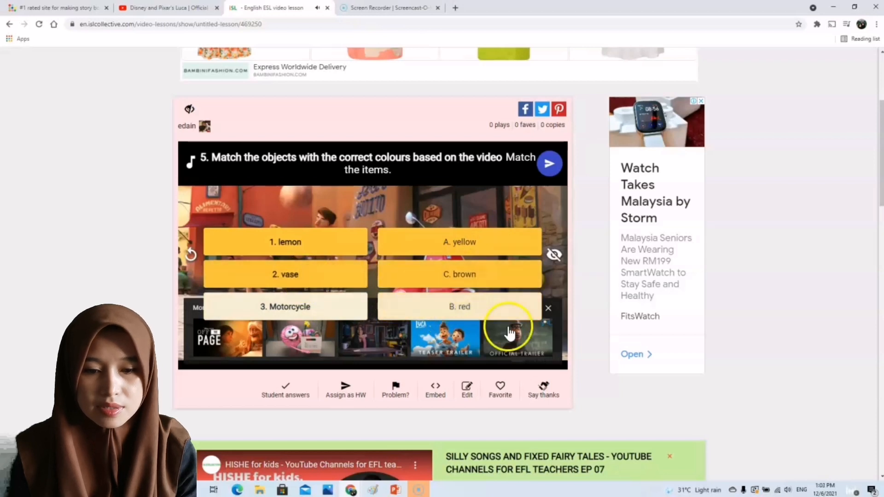
click(321, 313)
click(456, 306)
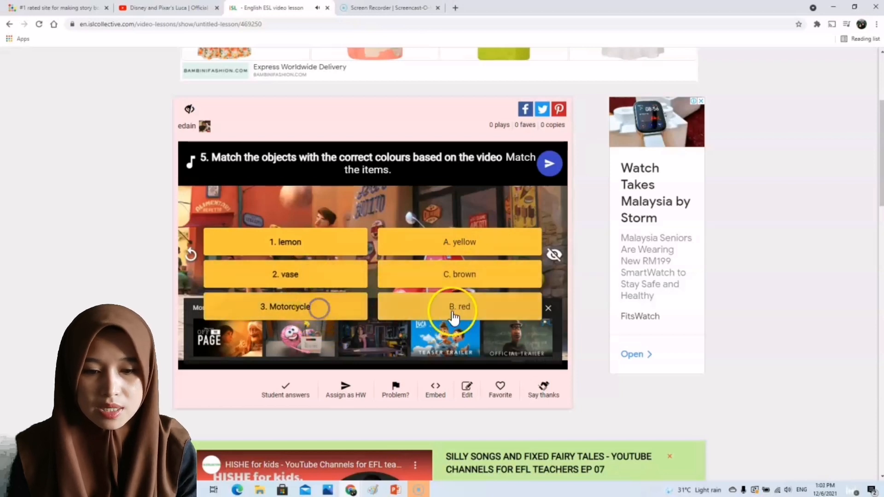
click(548, 162)
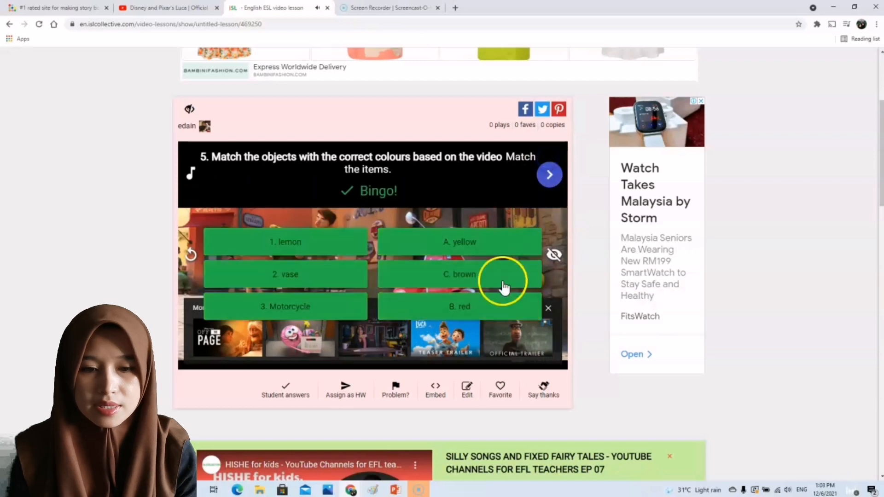
click(550, 175)
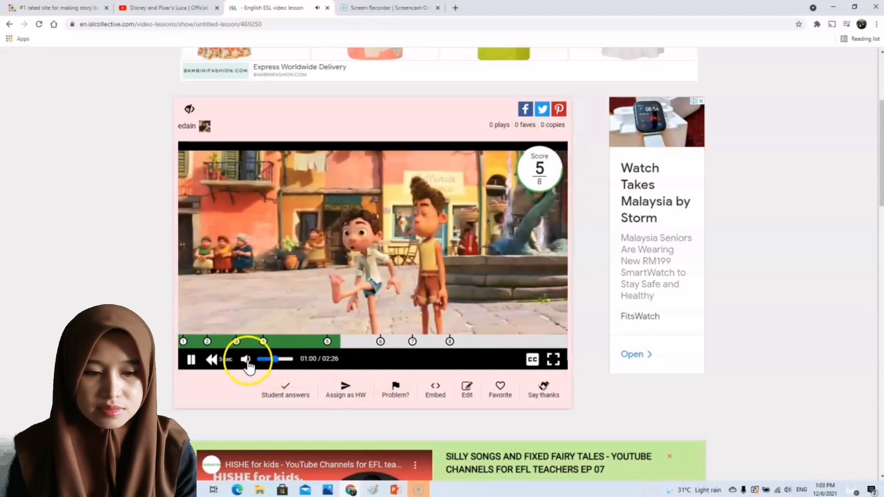
click(268, 359)
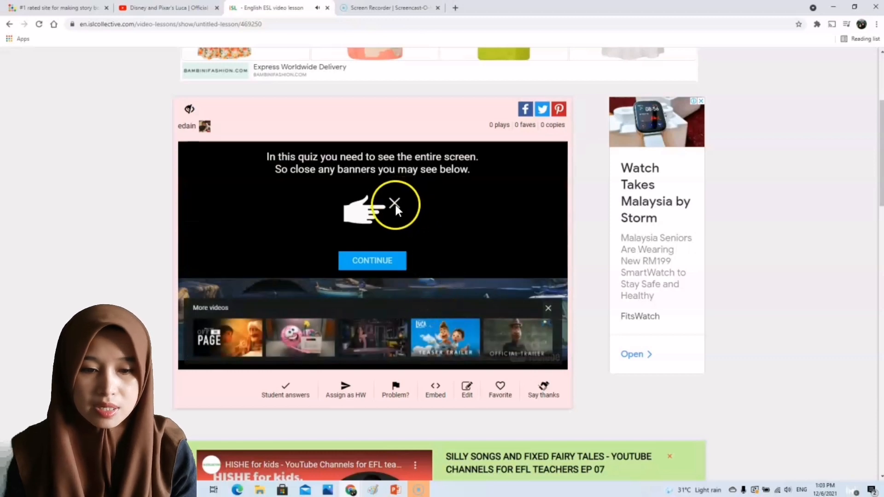
- Dismiss the banner notice before question 6, try to close the suggested videos over the picture and continue the quiz
click(386, 259)
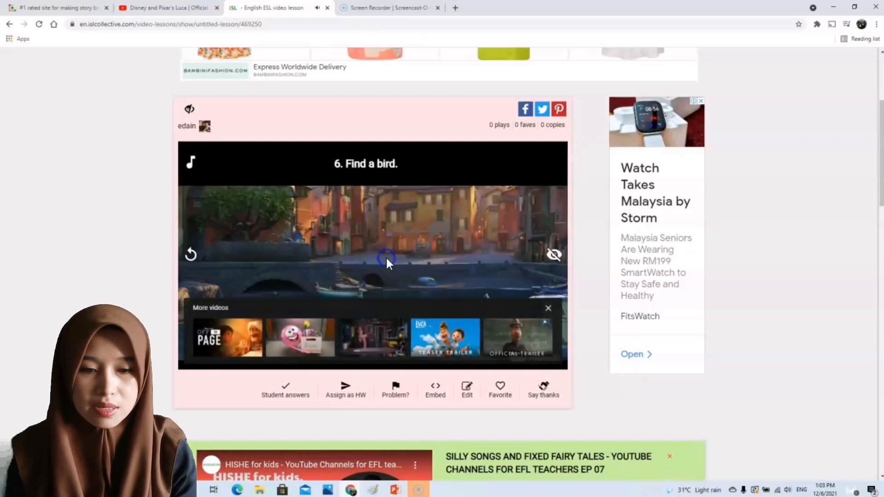
click(547, 310)
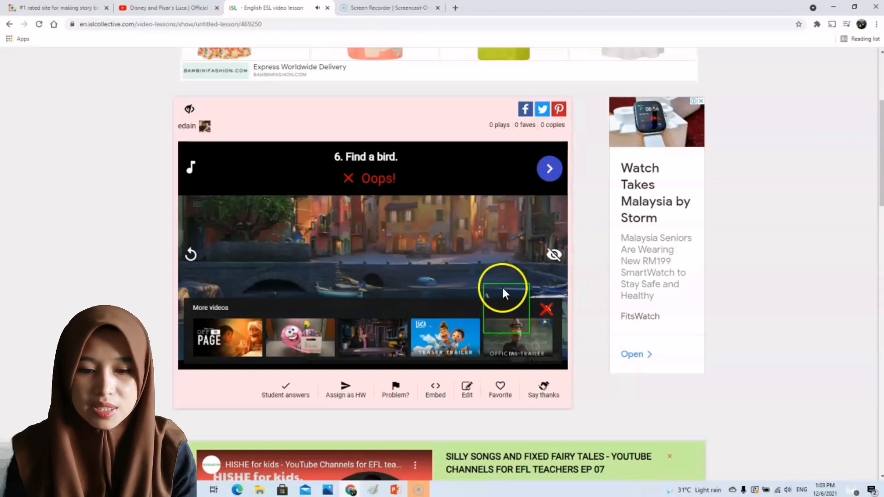
click(543, 168)
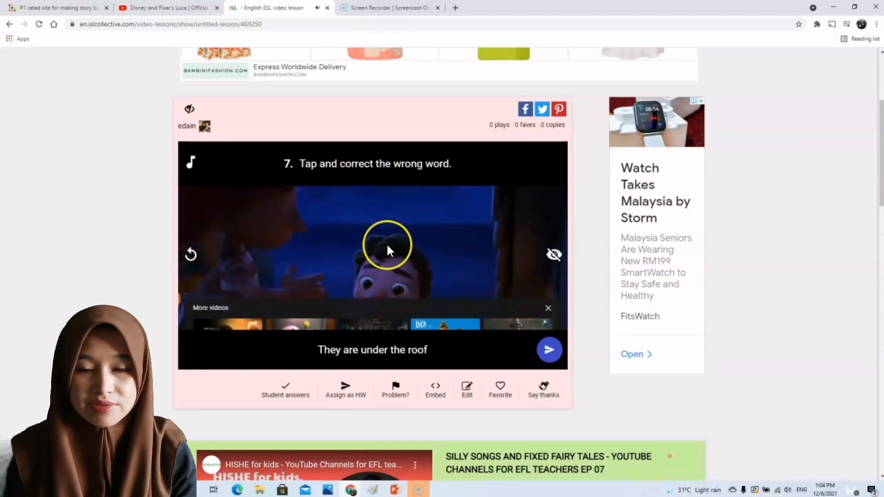
- Close the suggested videos over question 7, correct "under" to "on", submit the answer and continue the quiz
click(548, 307)
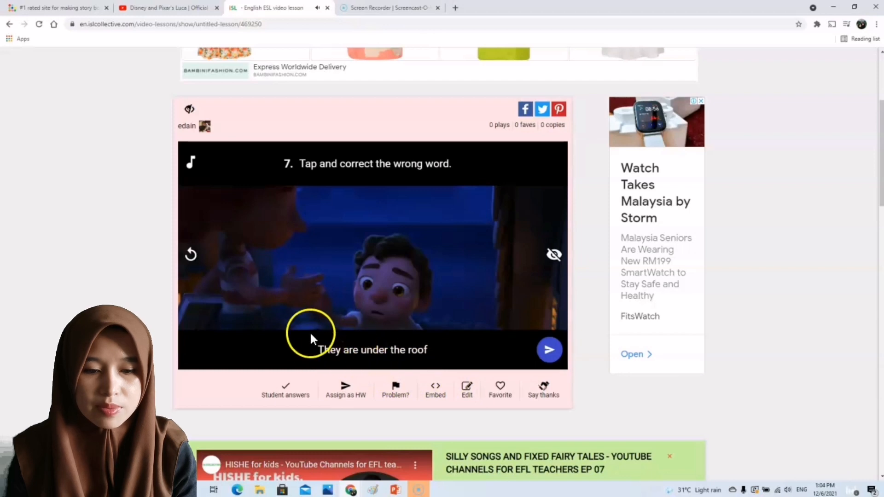
click(384, 352)
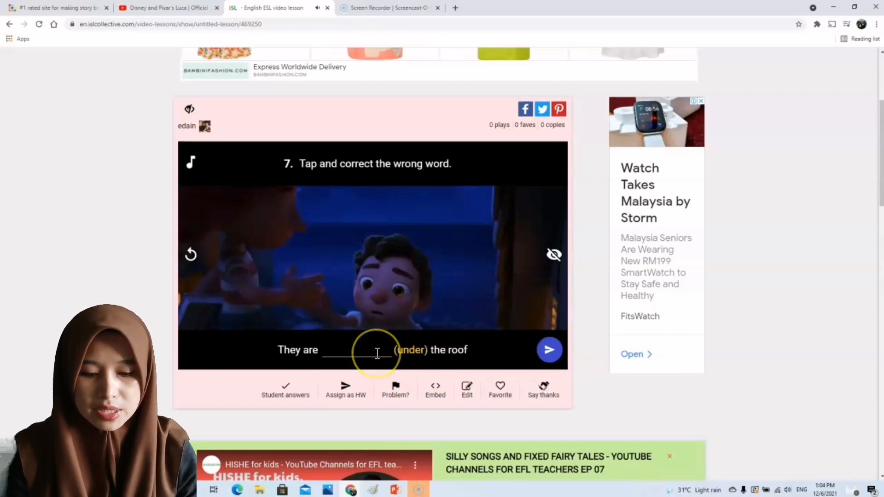
click(377, 353)
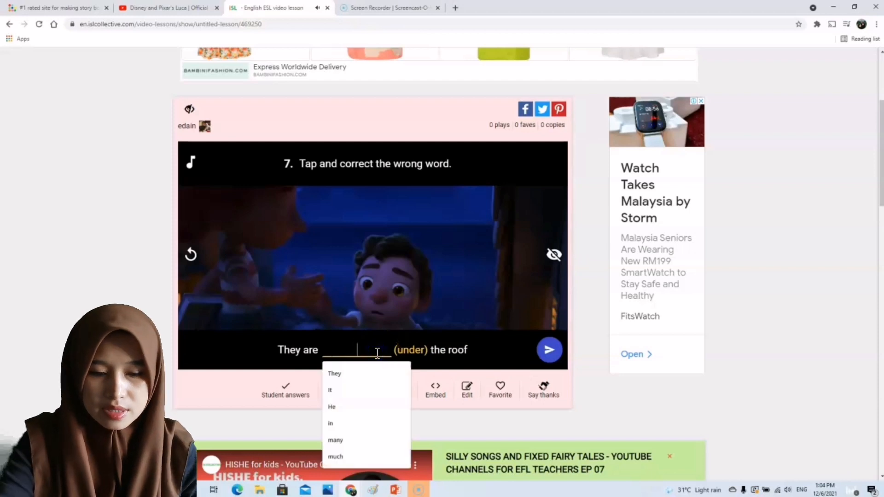
text(on)
click(512, 364)
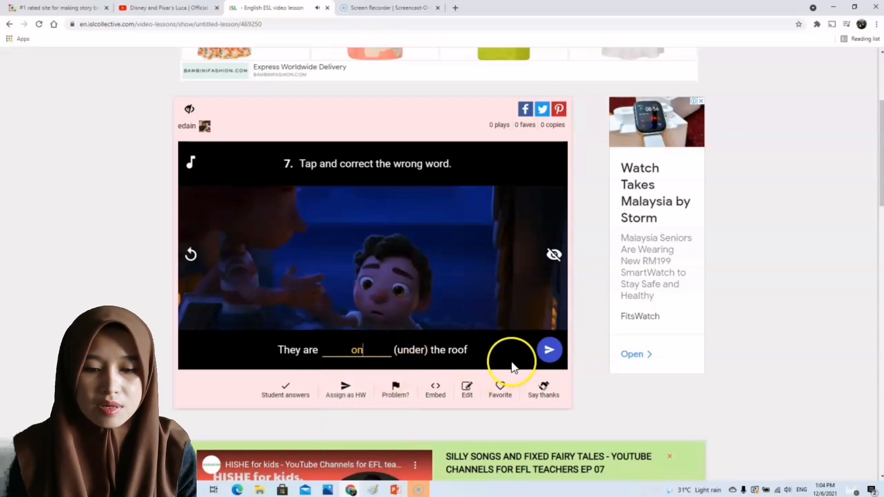
click(545, 352)
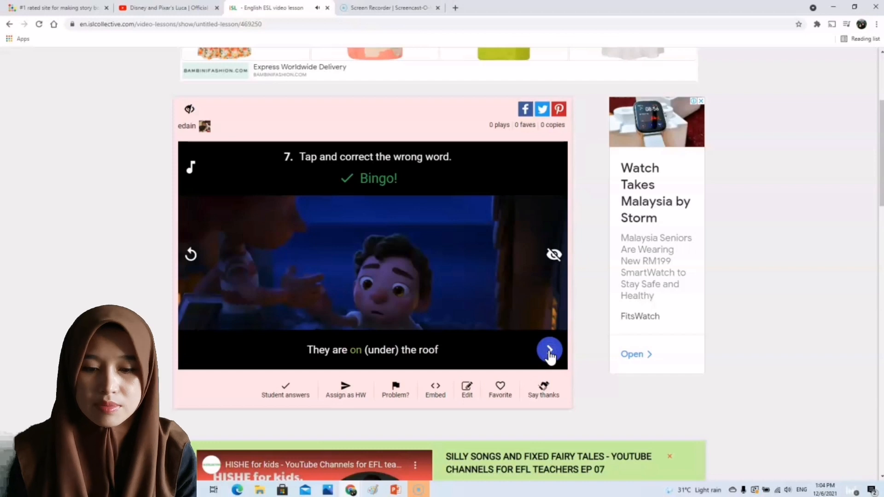
click(548, 352)
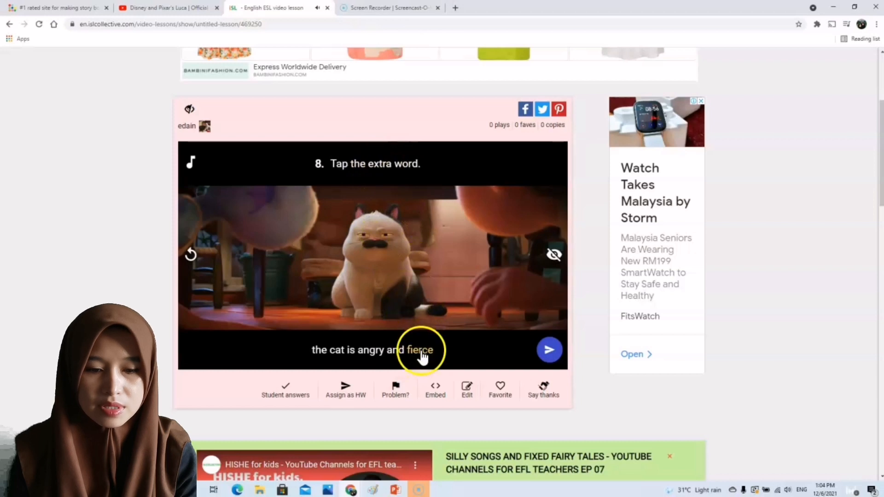
- Answer question 8 with "fierce" as the extra word, continue the quiz and pause the video
click(400, 356)
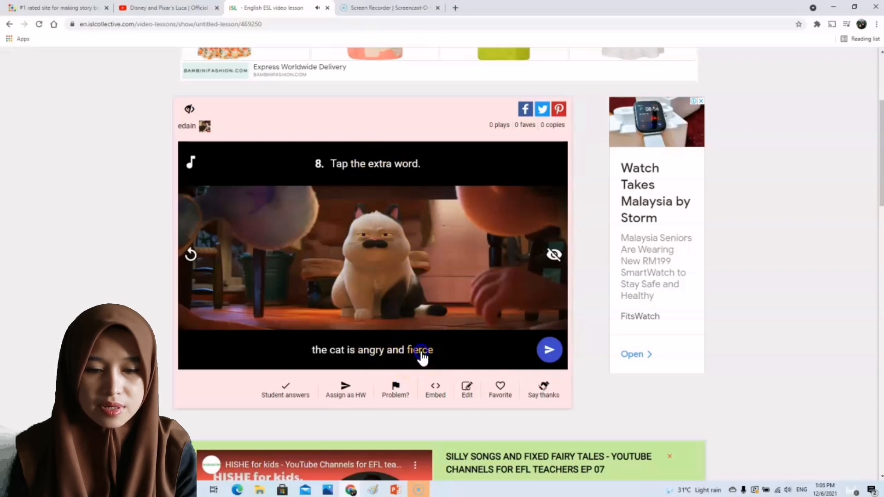
click(422, 356)
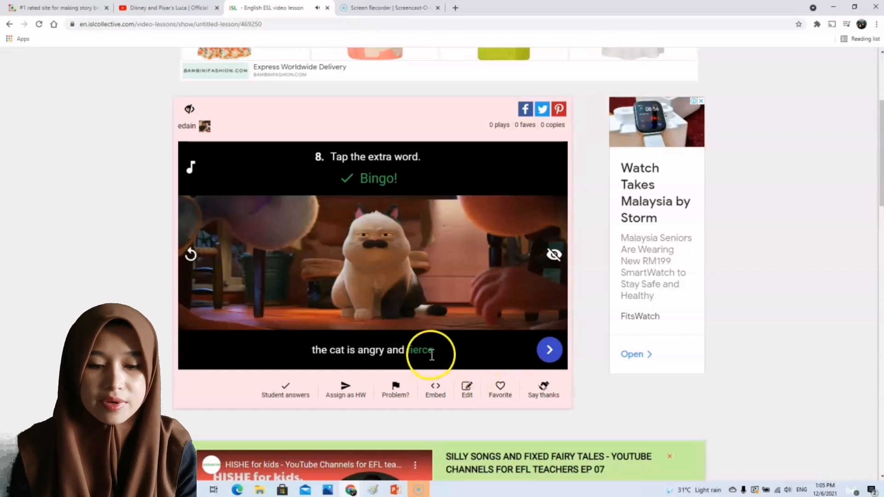
click(549, 351)
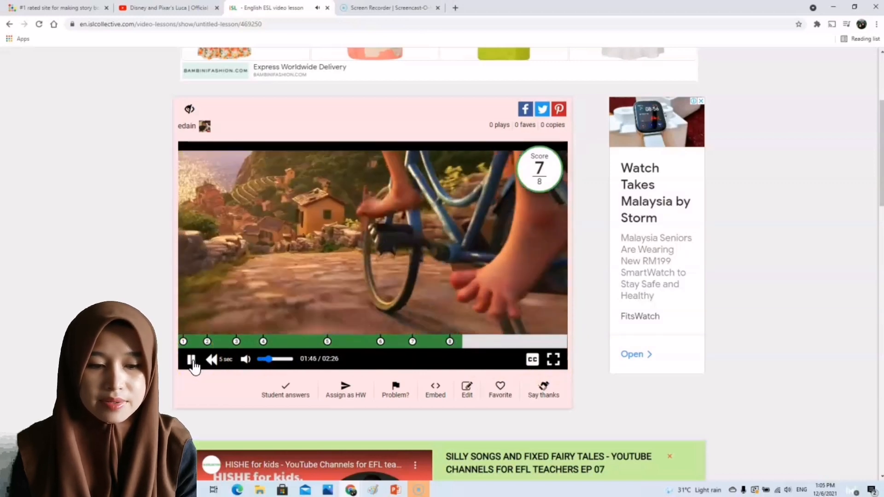
click(192, 364)
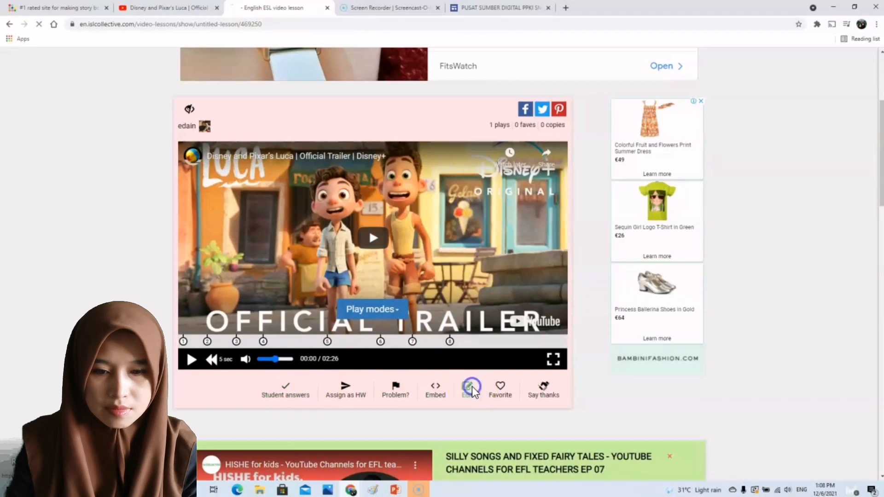
- Open the video lesson for editing and close the introductory tutorial on creating a video quiz
click(471, 385)
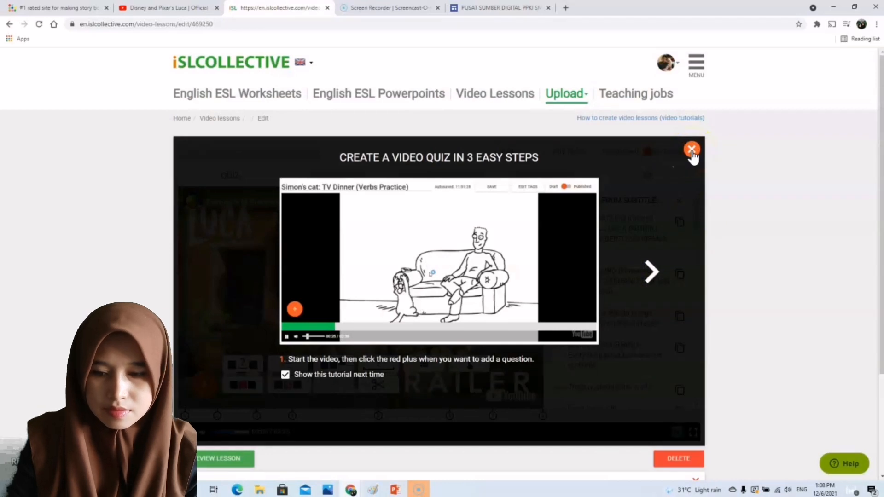
scroll(706, 250, down, 2)
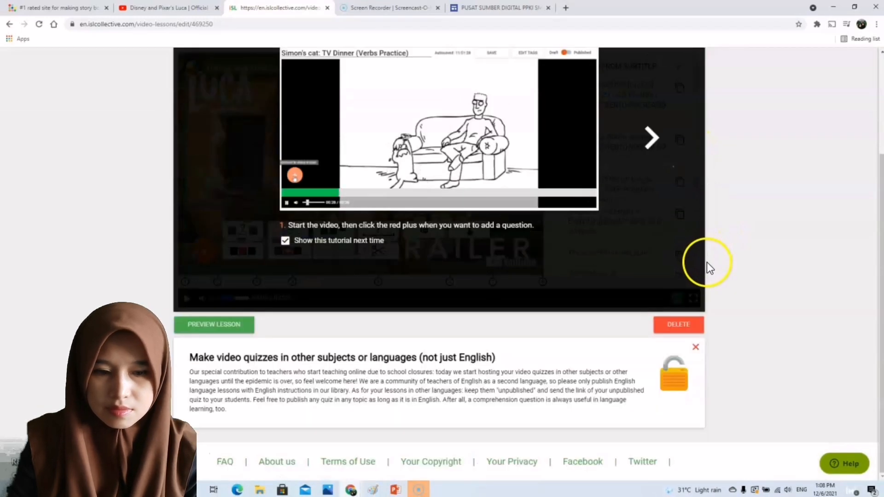
scroll(706, 266, up, 2)
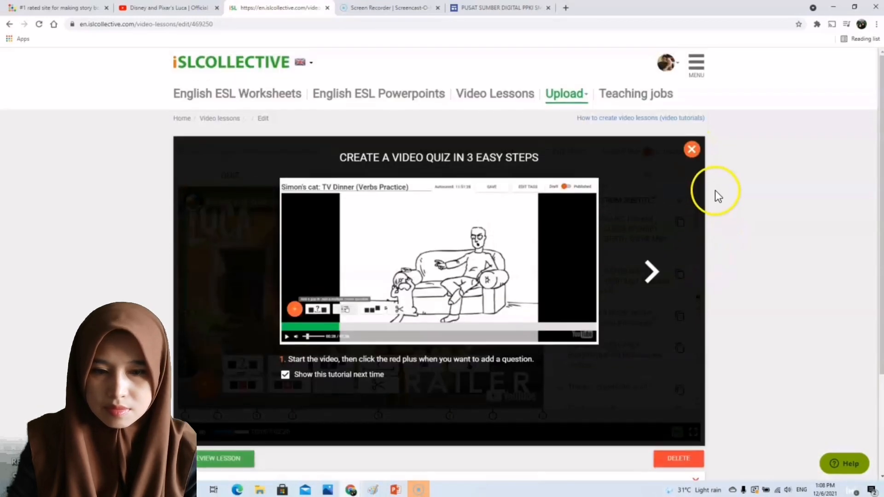
click(693, 152)
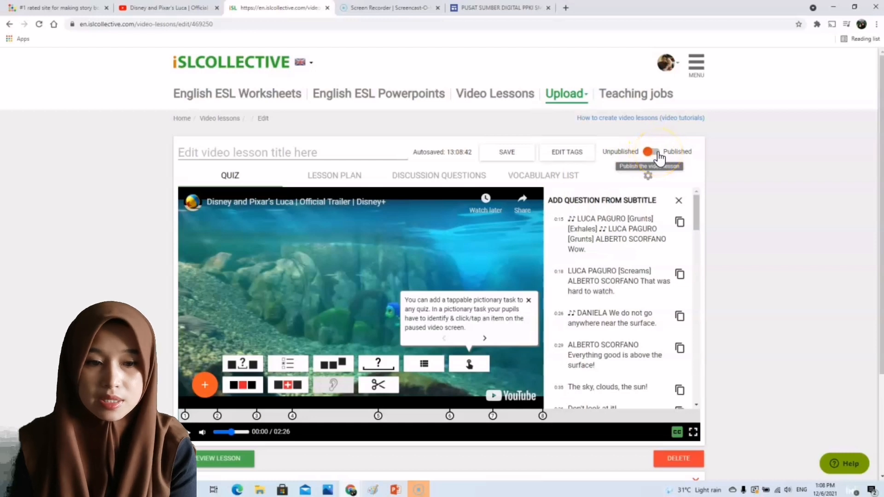
- Title the video lesson "Vocabulary" and save it
click(300, 151)
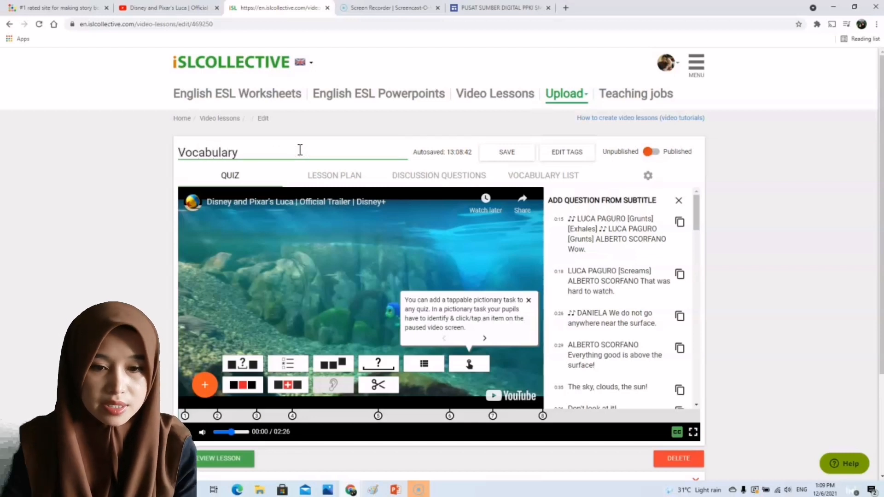
click(510, 152)
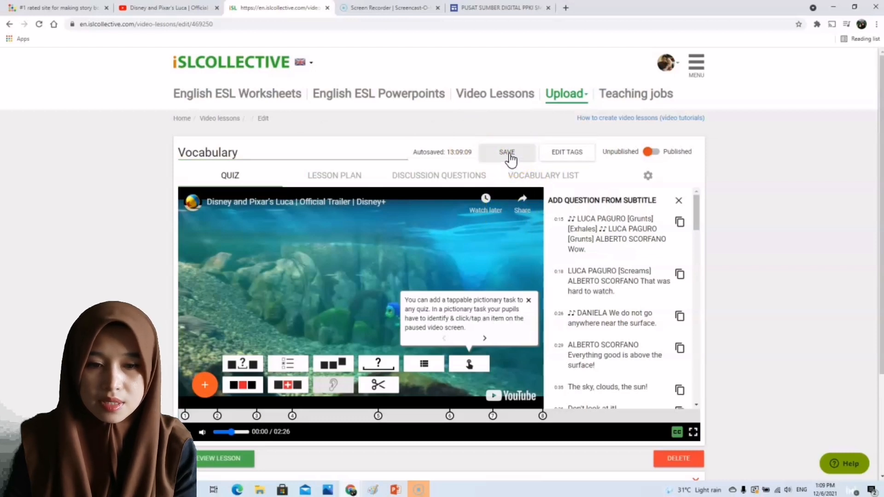
click(509, 153)
click(513, 154)
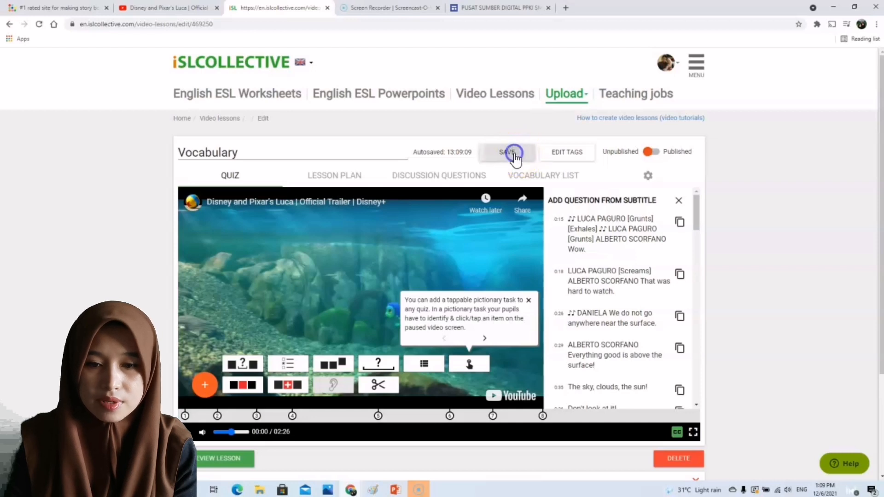
- Start publishing the lesson, review the required tags from title to copyright license, and close them
click(655, 152)
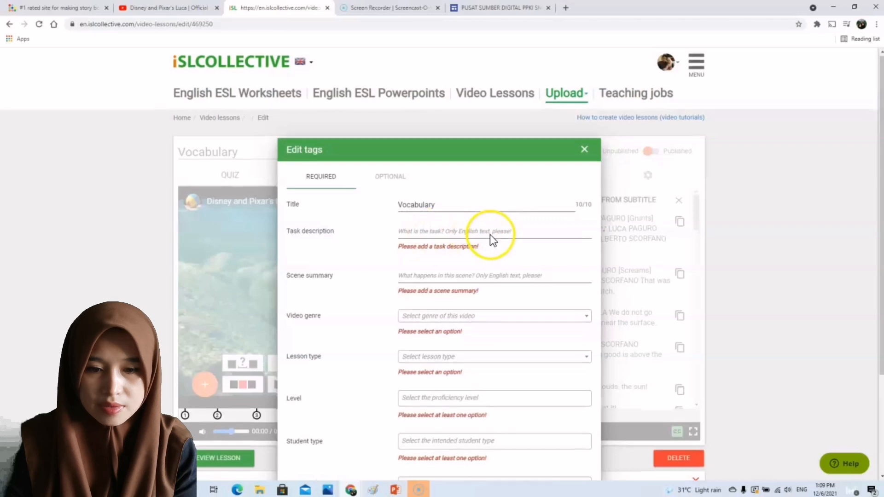
scroll(490, 234, down, 1)
scroll(483, 199, down, 1)
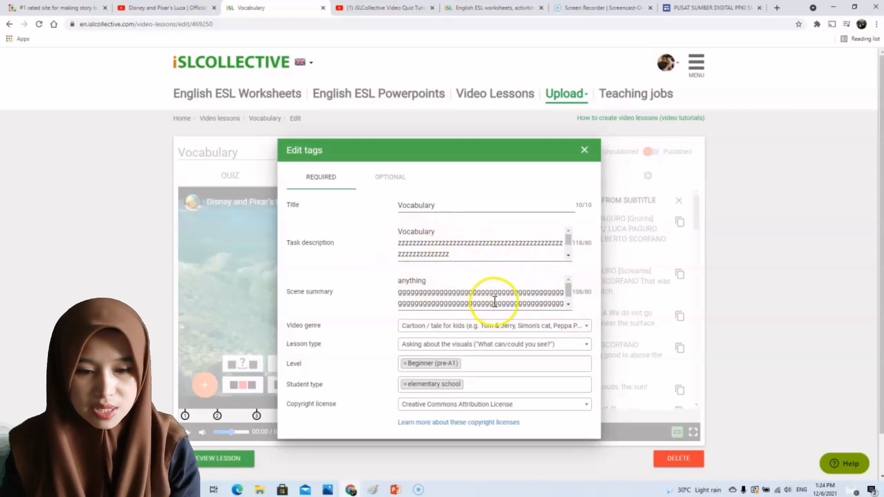
scroll(506, 336, down, 1)
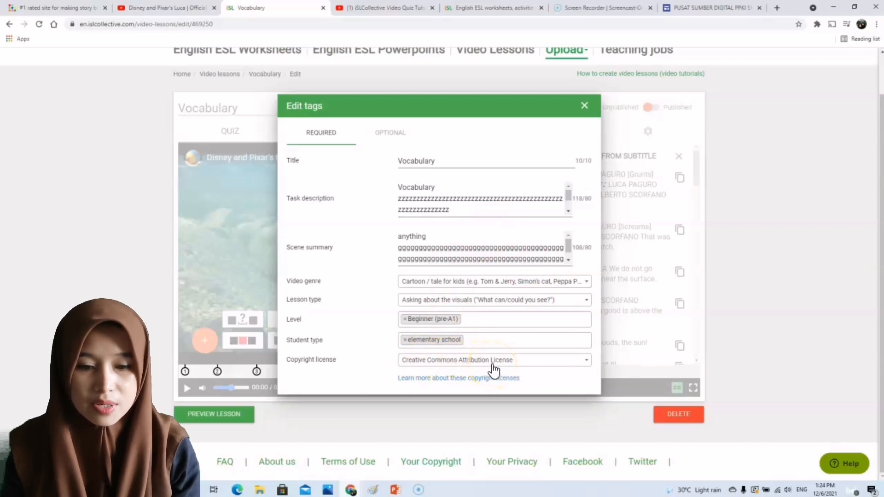
scroll(493, 369, up, 1)
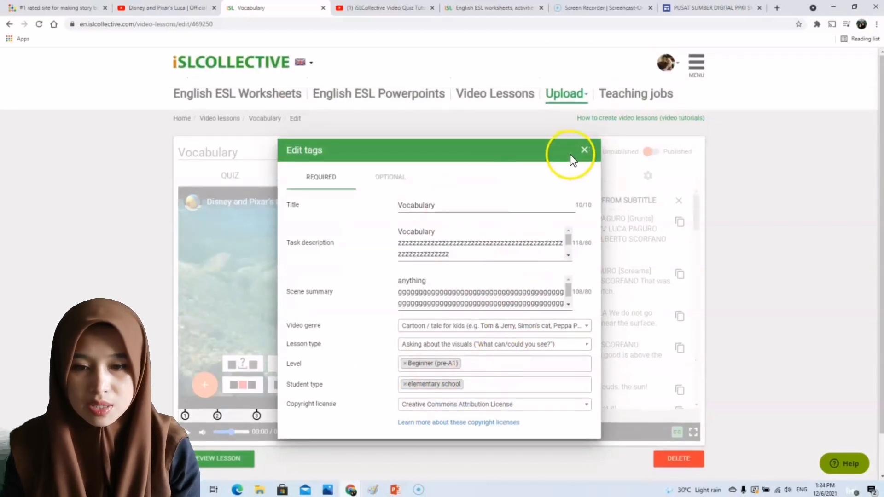
click(584, 151)
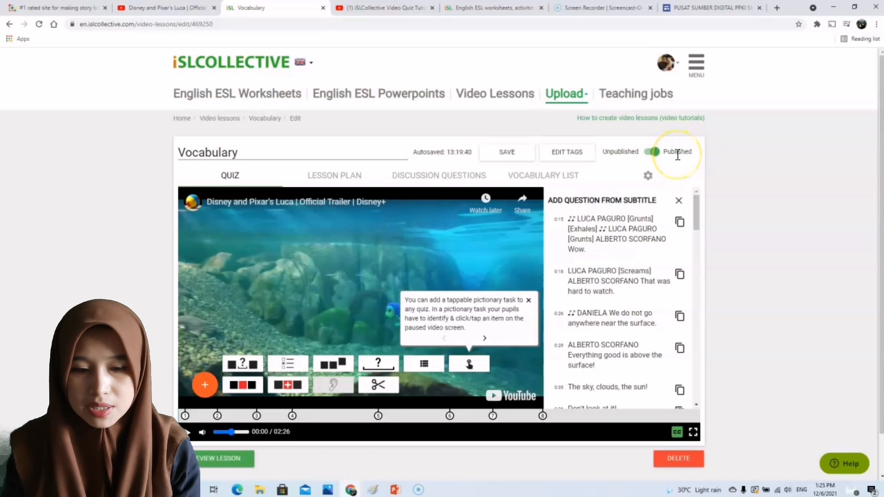
- Set the Vocabulary lesson to published, stay in the editor instead of leaving the site, and save the lesson
click(677, 155)
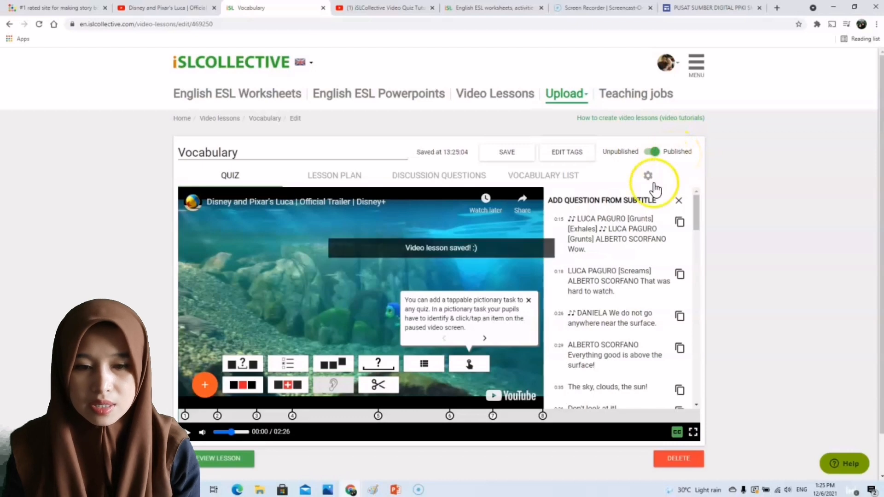
click(248, 455)
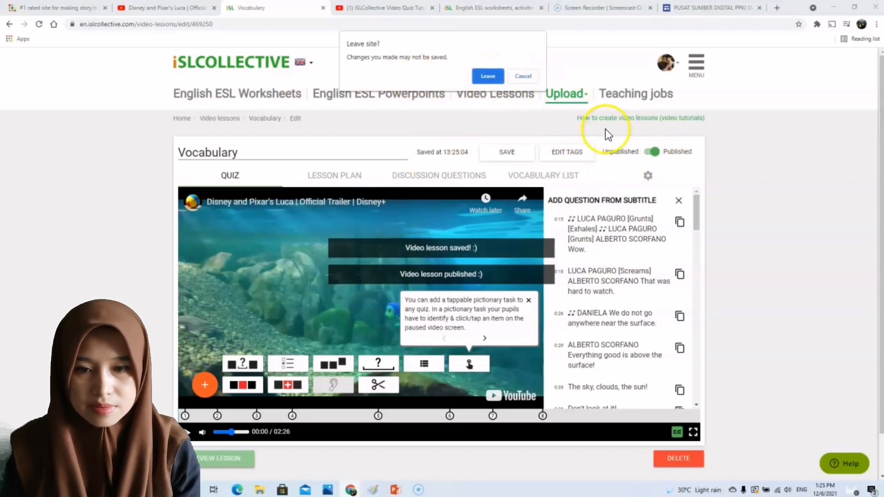
click(523, 76)
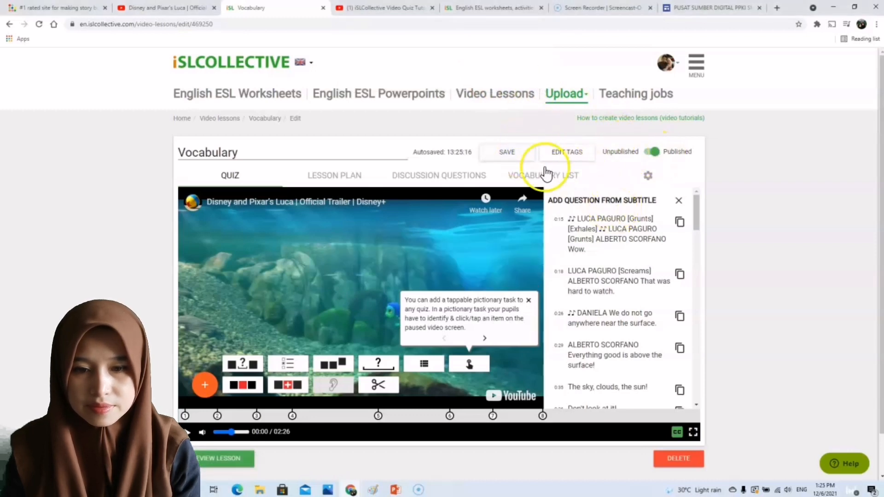
click(514, 155)
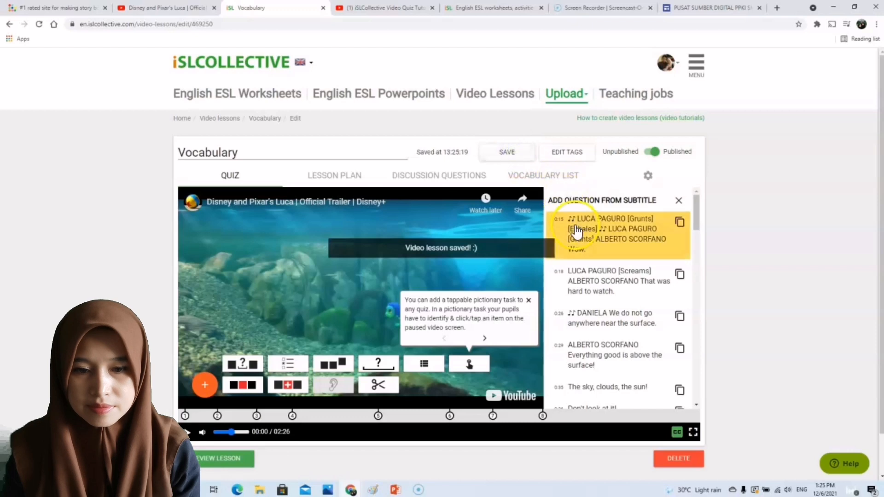
- Open the Vocabulary lesson's preview page and copy its complete iframe embed code
click(238, 459)
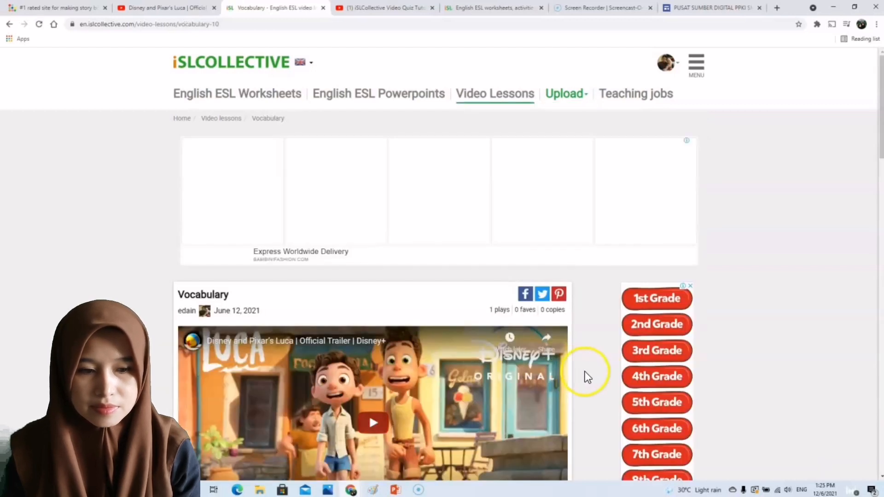
scroll(584, 372, down, 3)
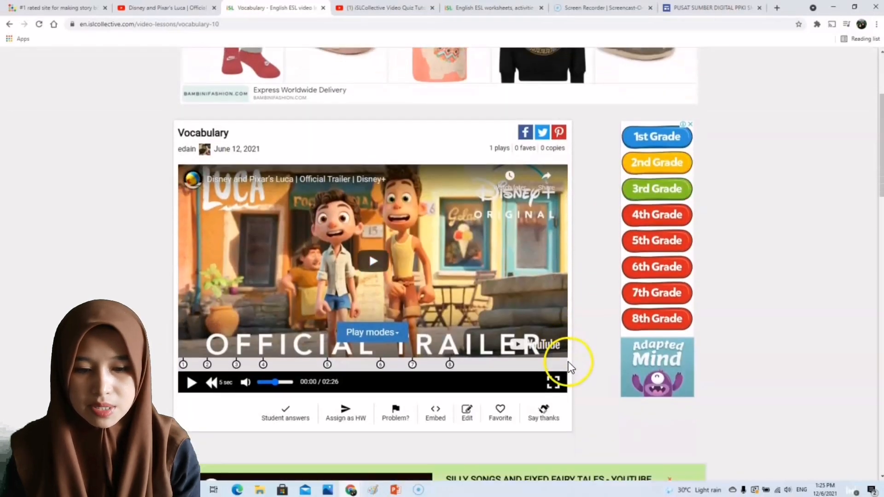
click(436, 392)
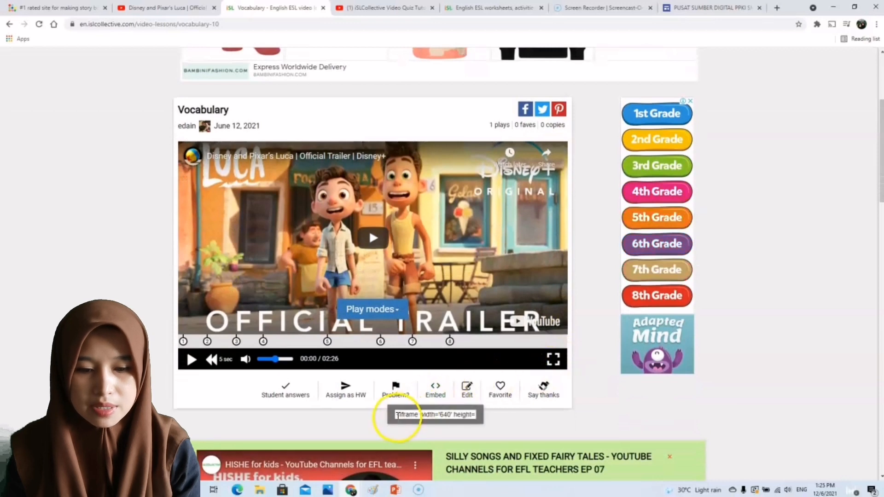
drag(412, 415, 528, 422)
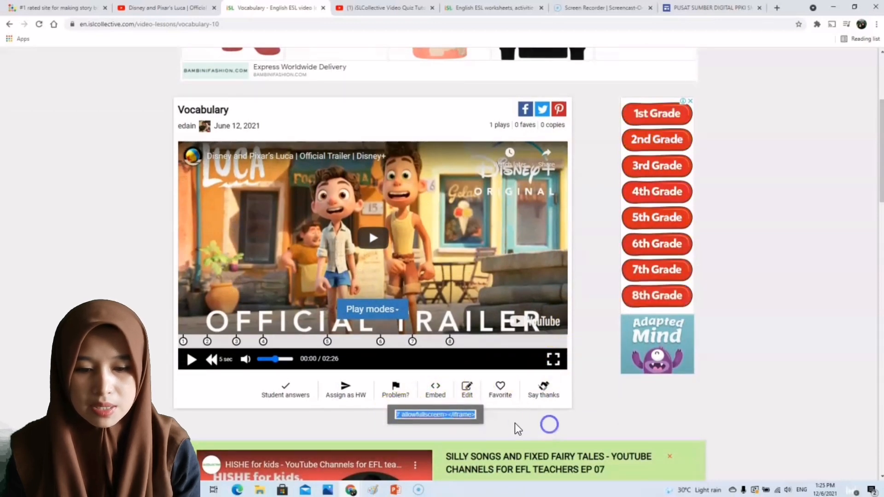
right_click(466, 413)
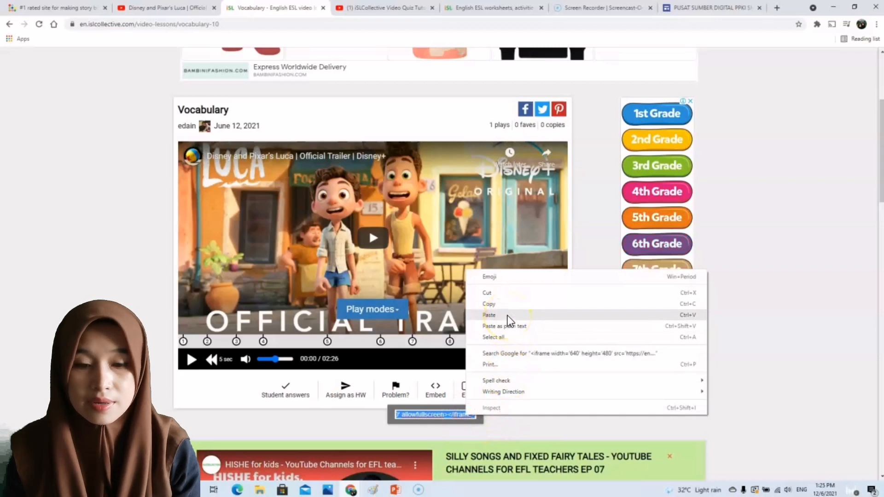
click(506, 304)
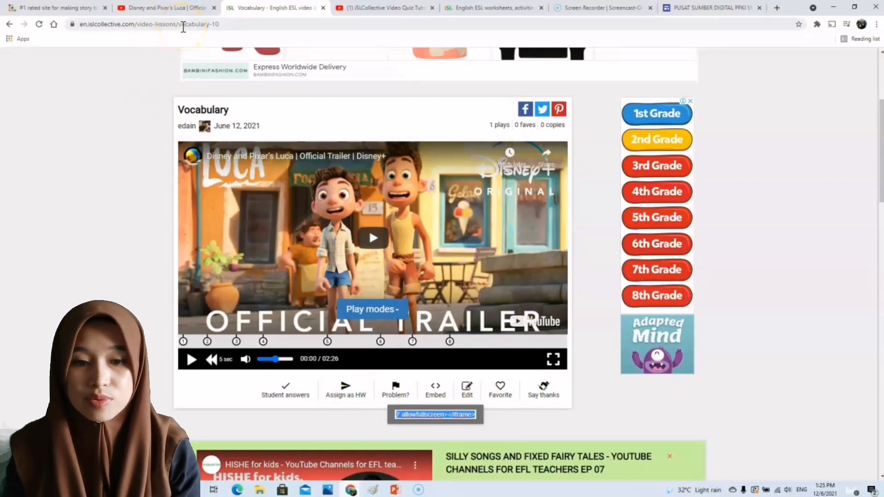
click(283, 340)
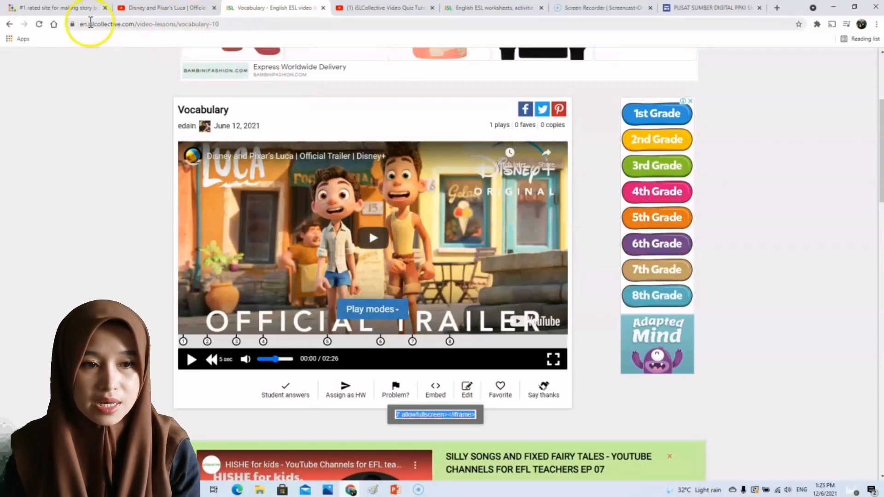
- Switch to the Google Sites editor and embed the video quiz on the BAHASA INGGERIS page using the copied embed code
click(704, 8)
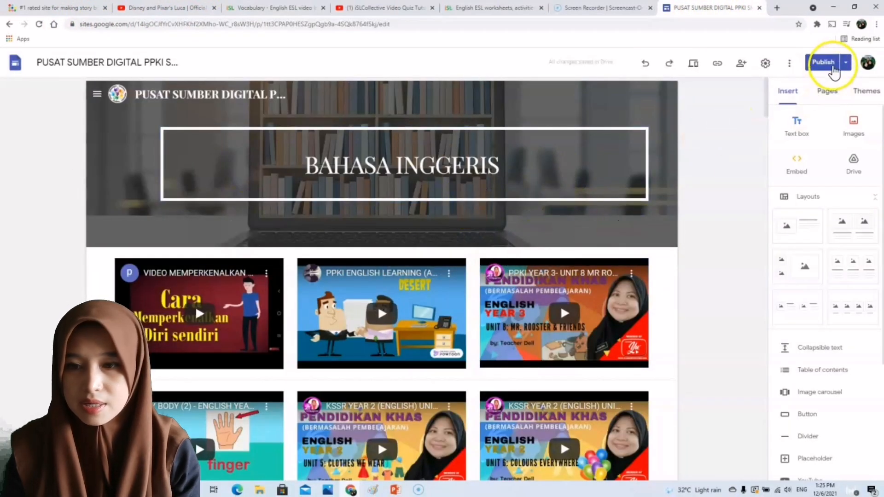
click(798, 170)
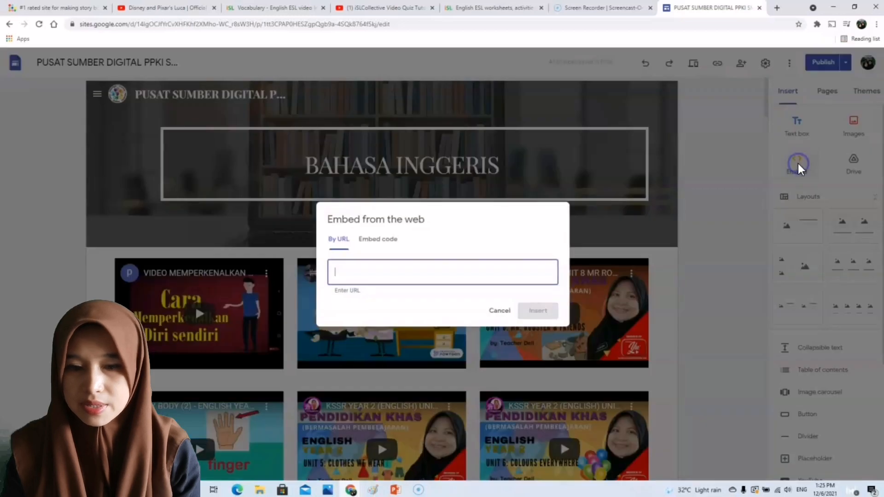
click(388, 232)
right_click(380, 250)
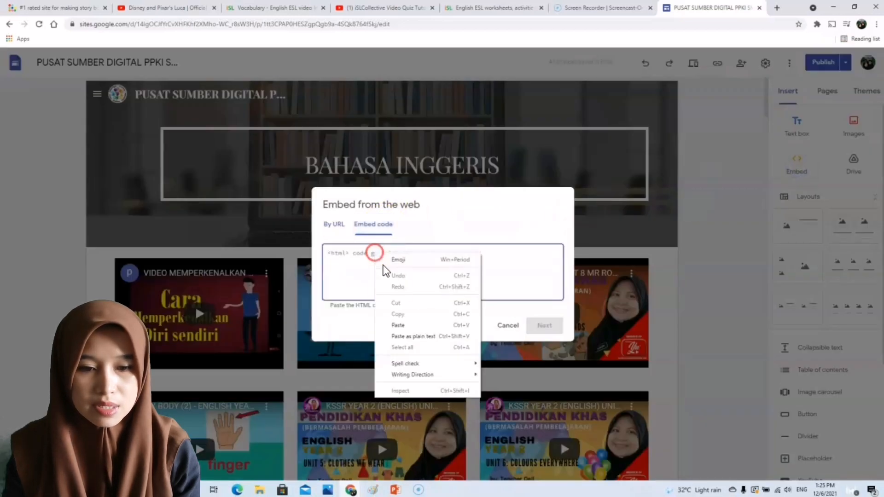
click(400, 325)
click(545, 326)
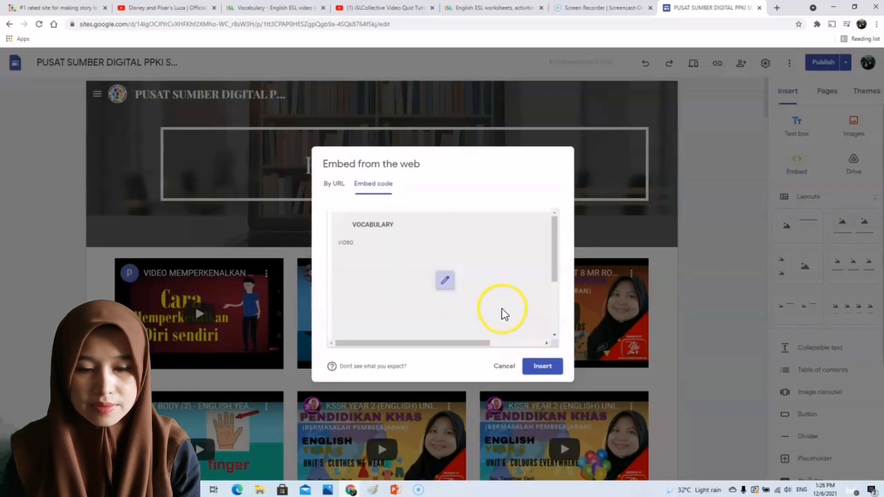
click(542, 368)
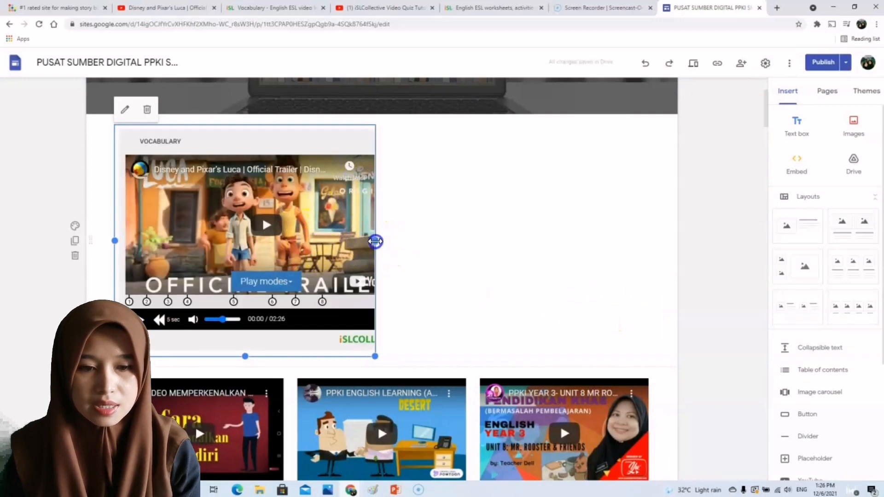
- Widen the embedded Vocabulary quiz to fit the whole video player and shift it toward the middle of the page
drag(375, 241, 469, 245)
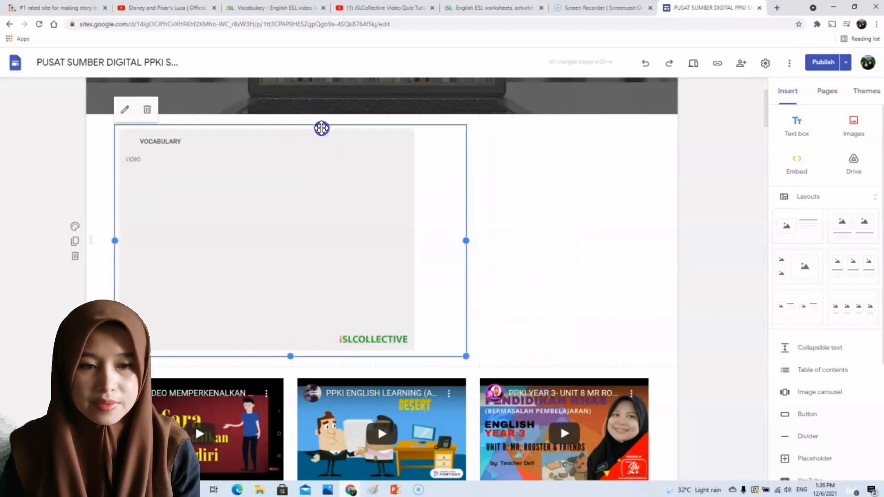
drag(322, 126, 358, 131)
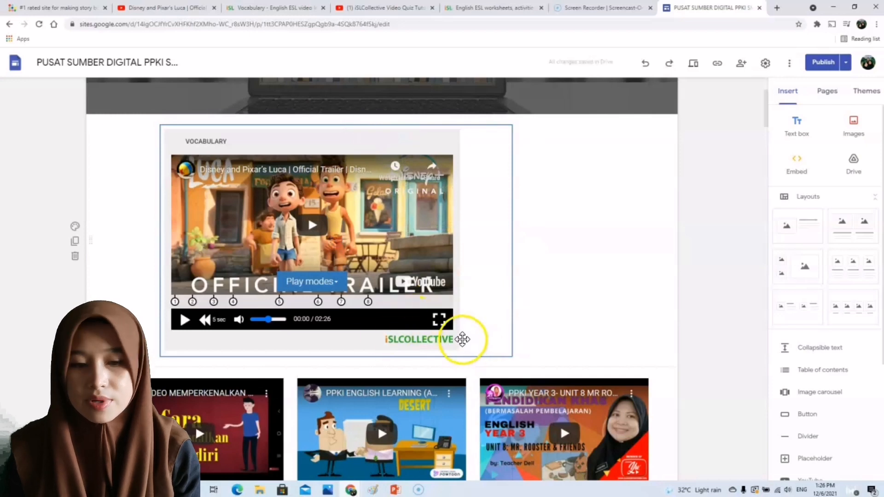